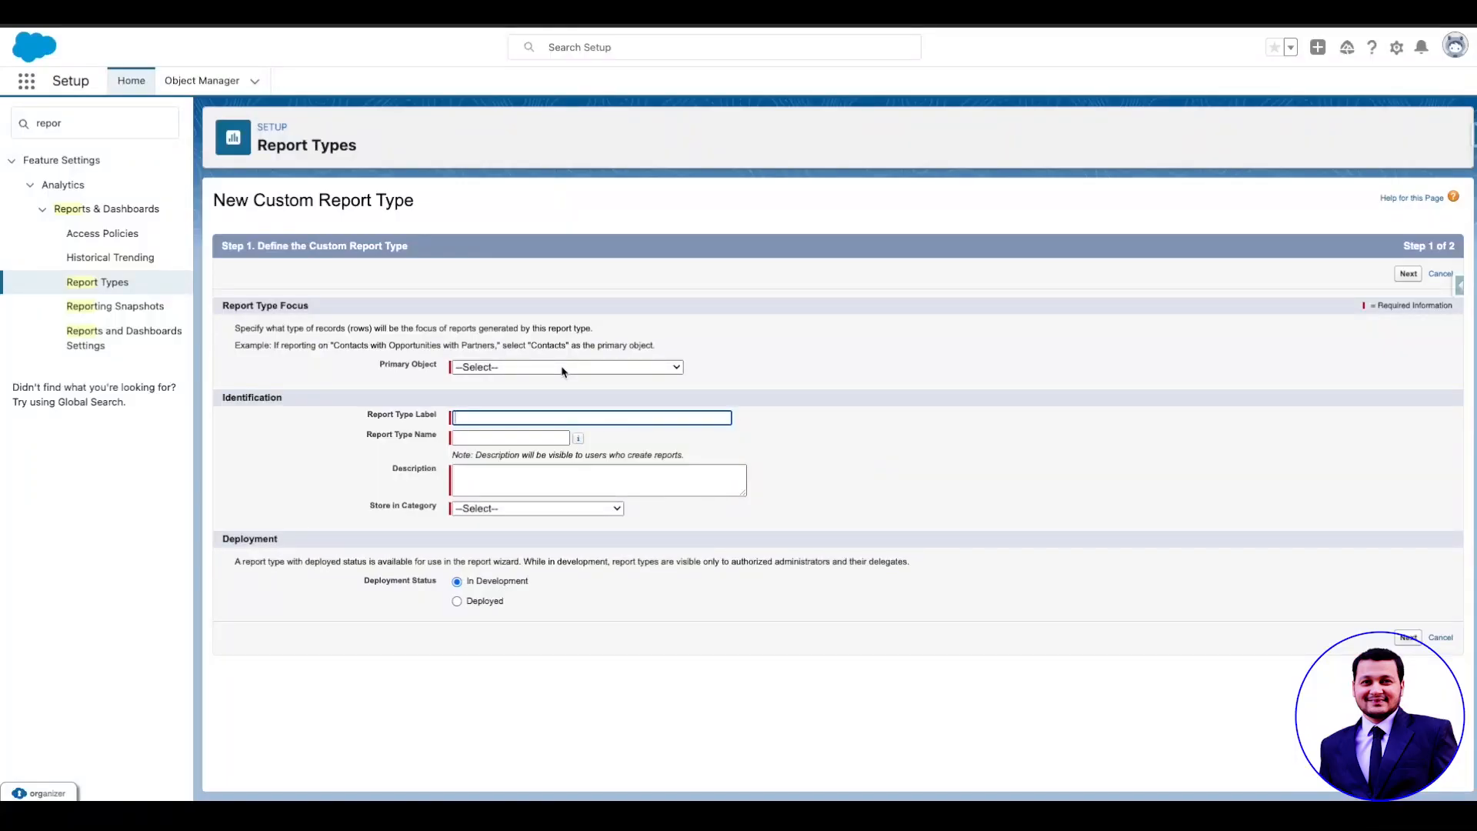
Step: Set the primary object of the new custom report type to Accounts and label it "Custom Report"
left_click(559, 381)
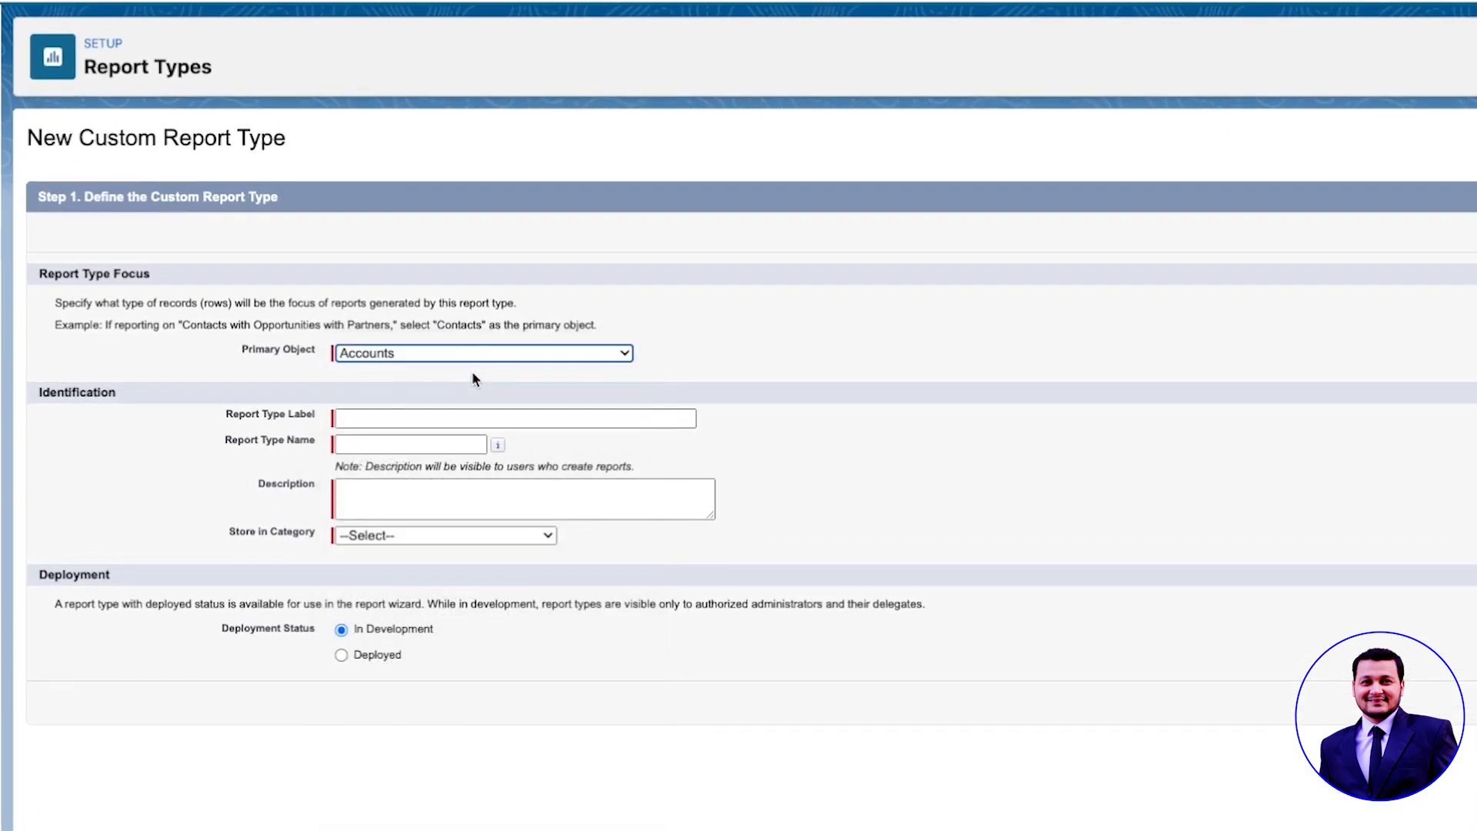
left_click(402, 422)
type("Custome")
key("BackSpace")
type("Report")
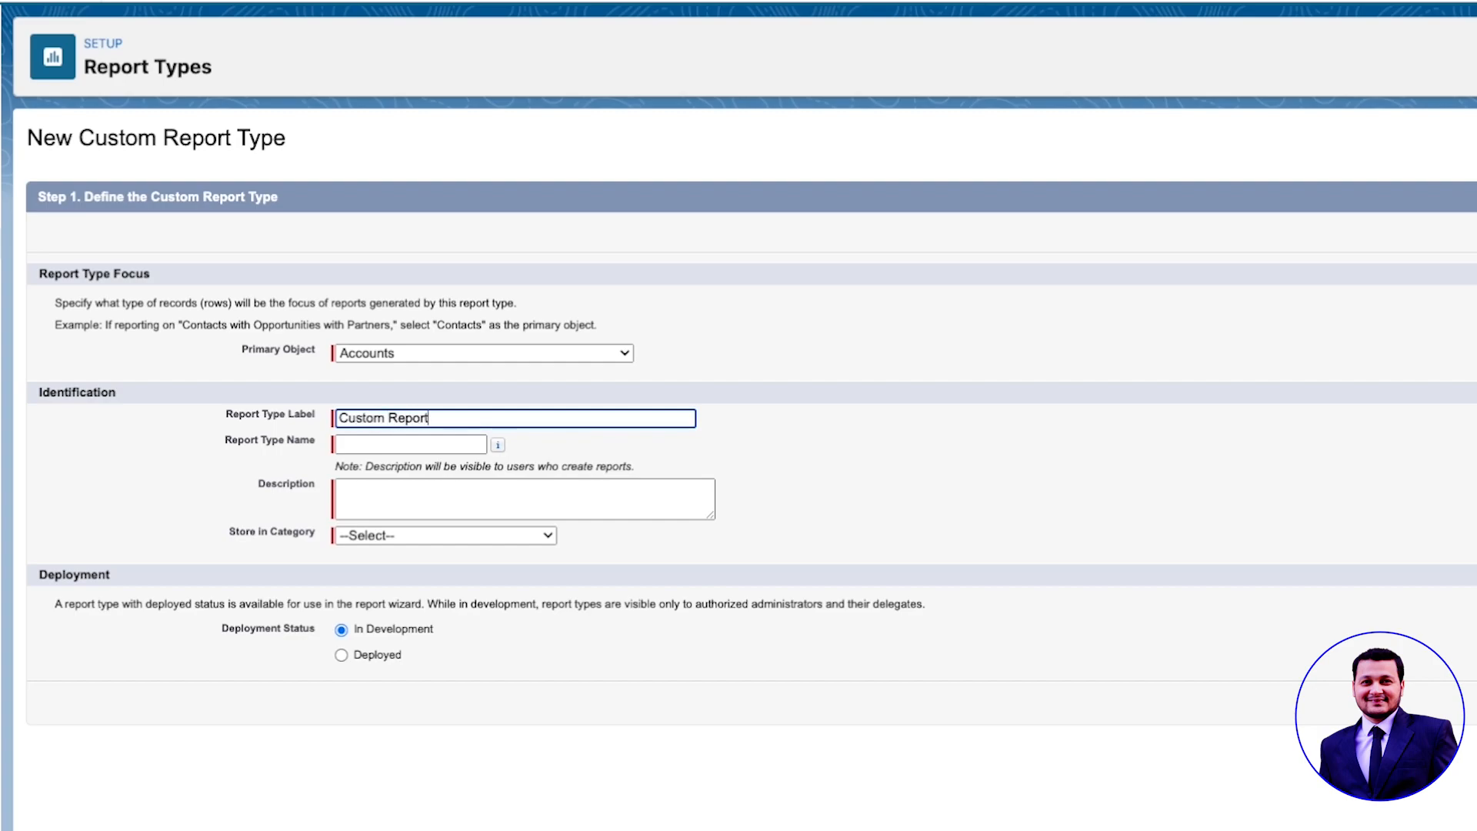
Step: Store the report type in the Accounts & Contacts category, set its deployment status to Deployed, and submit the definition
left_click(445, 535)
left_click(447, 558)
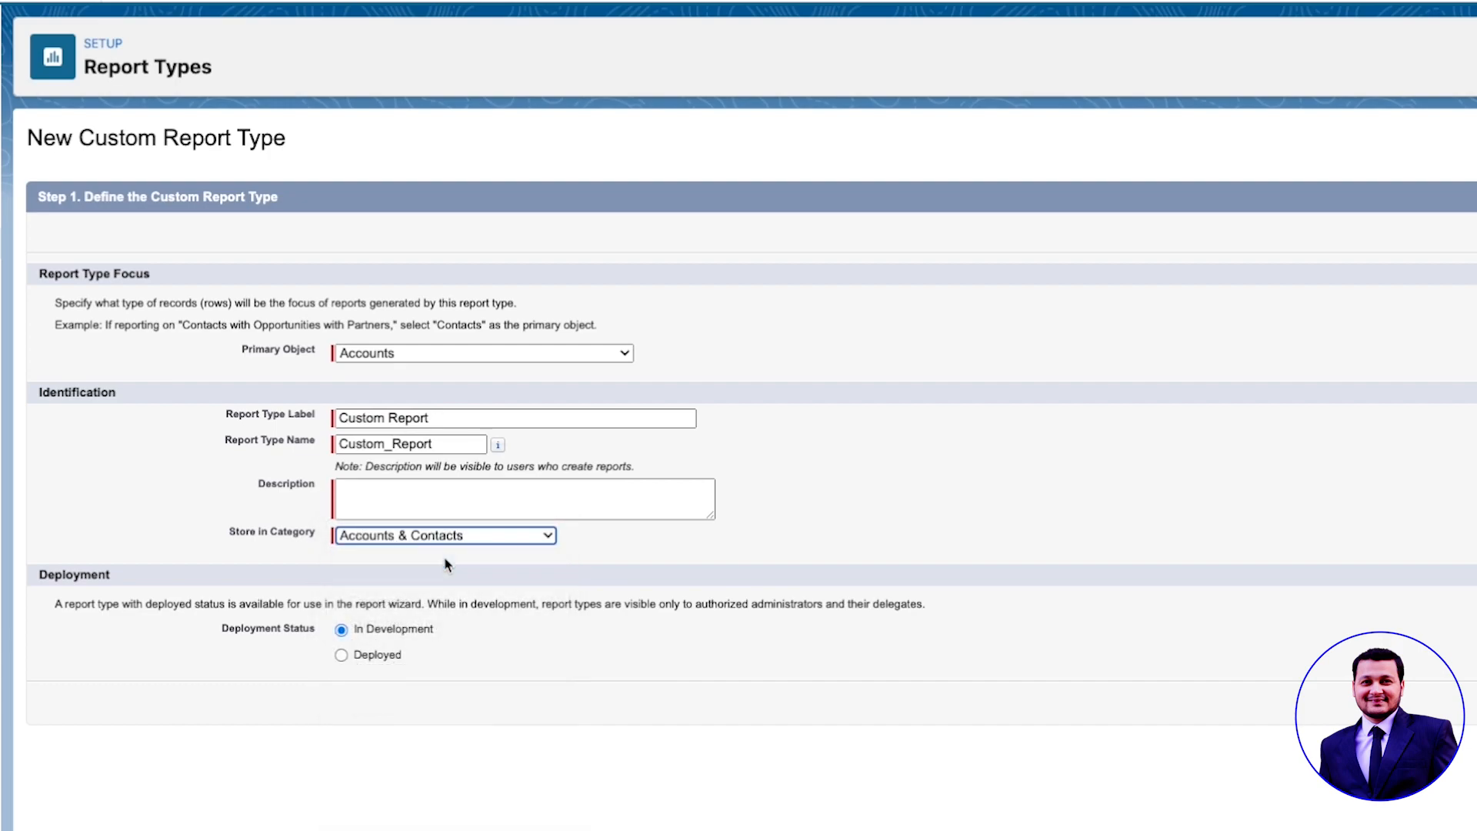
left_click(821, 542)
left_click(375, 656)
left_click(384, 633)
left_click(362, 657)
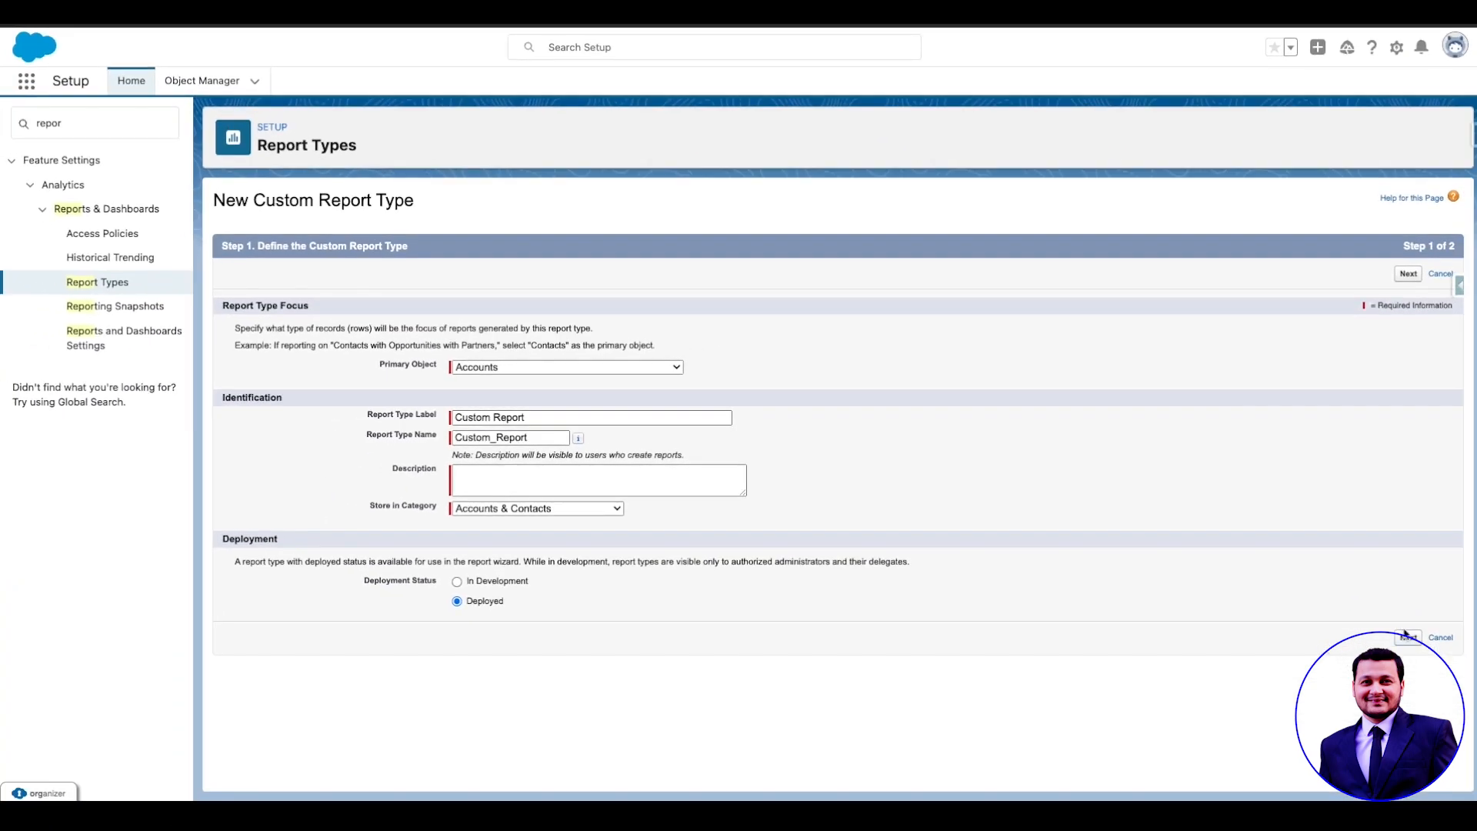
left_click(1406, 637)
Step: Copy the report type label "Custom Report" into the description and continue to defining the report records set
left_click(498, 504)
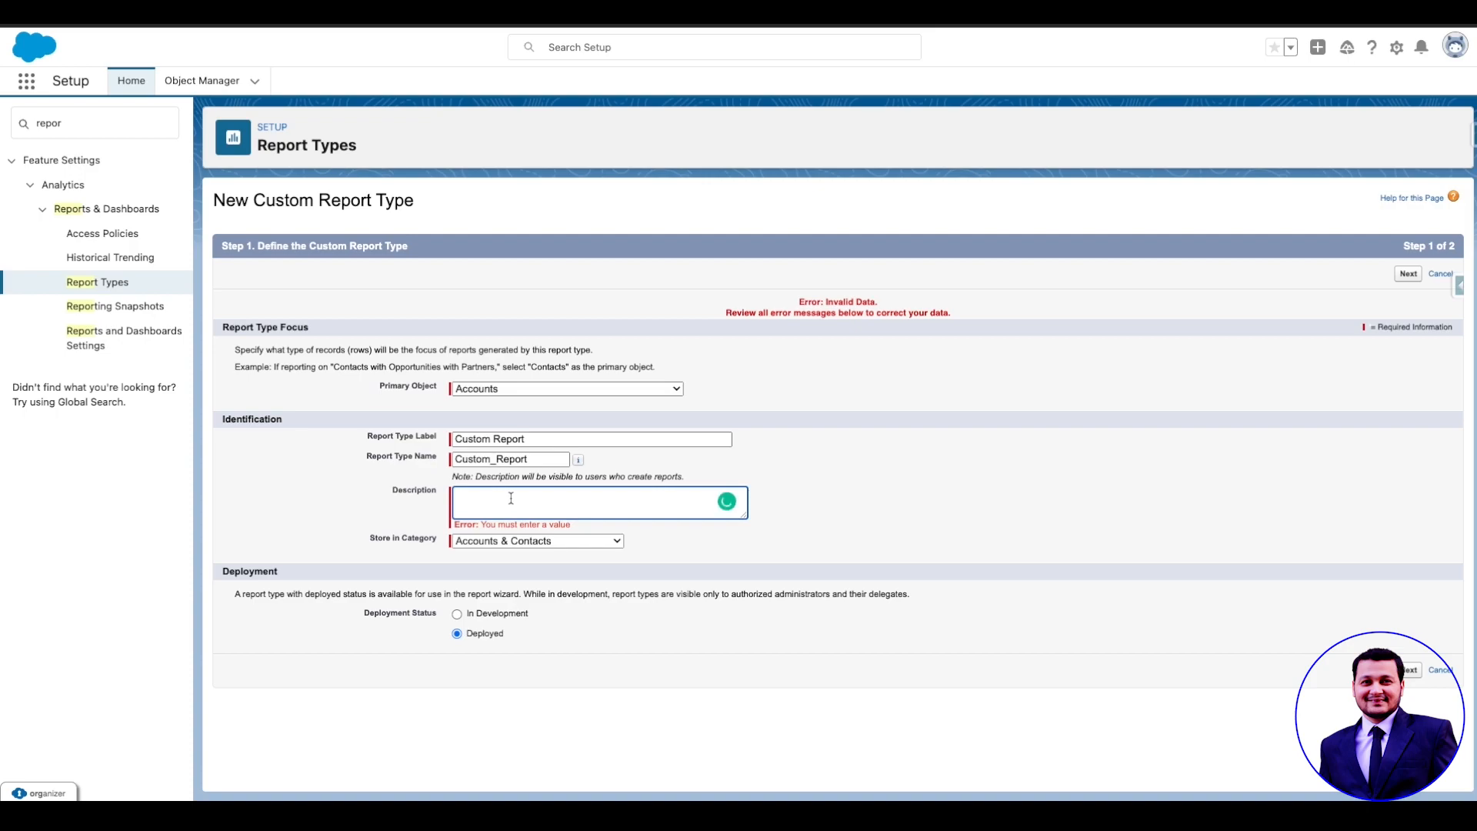
left_click(531, 442)
left_click_drag(526, 440, 422, 440)
key("ctrl+c")
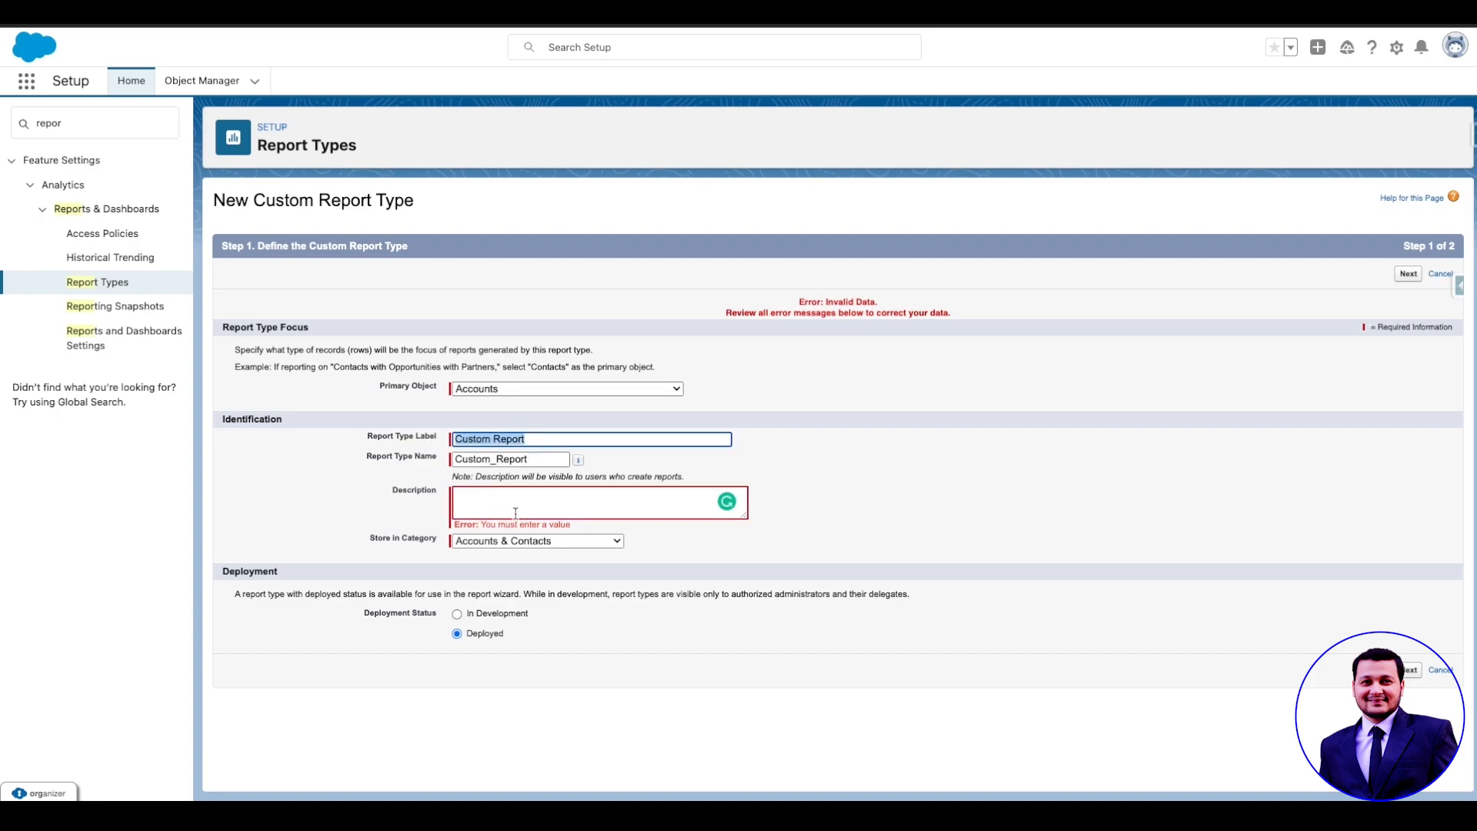
left_click(512, 513)
key("ctrl+v")
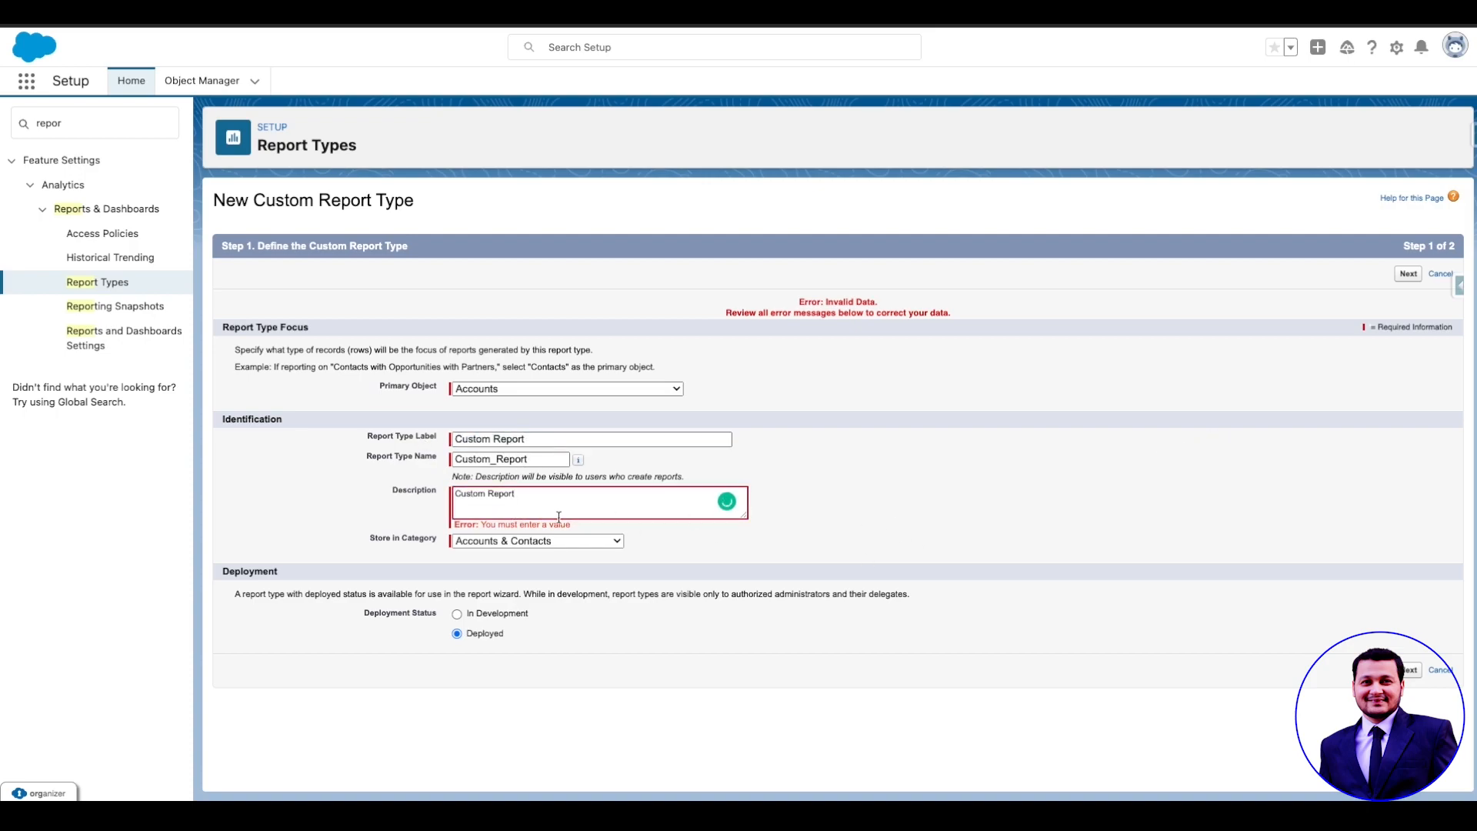
left_click(1408, 275)
left_click(1408, 276)
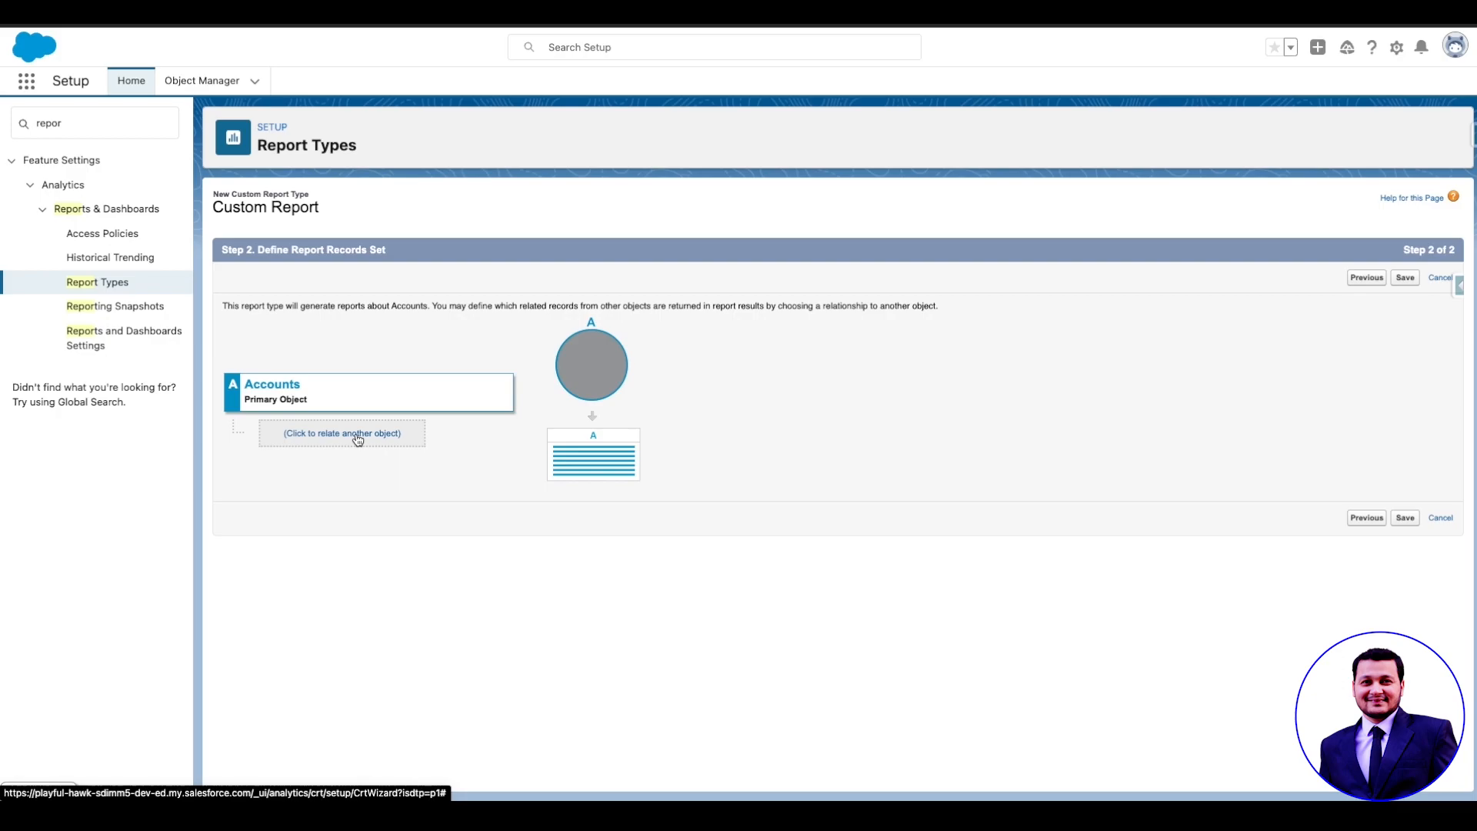
Step: Relate Opportunities to the primary object Accounts as object B
left_click(356, 435)
left_click(406, 410)
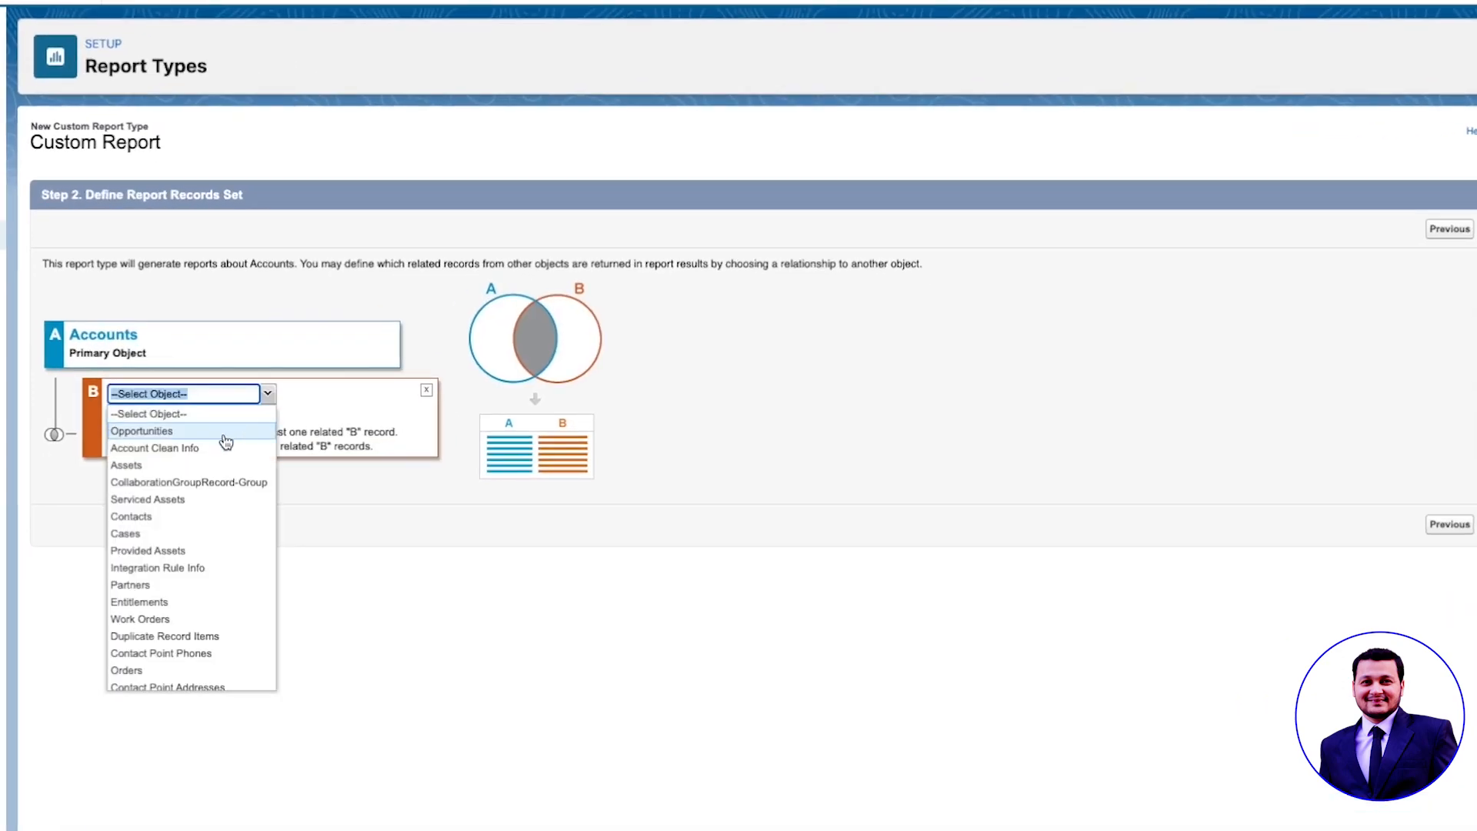
scroll(231, 566, "down", 2)
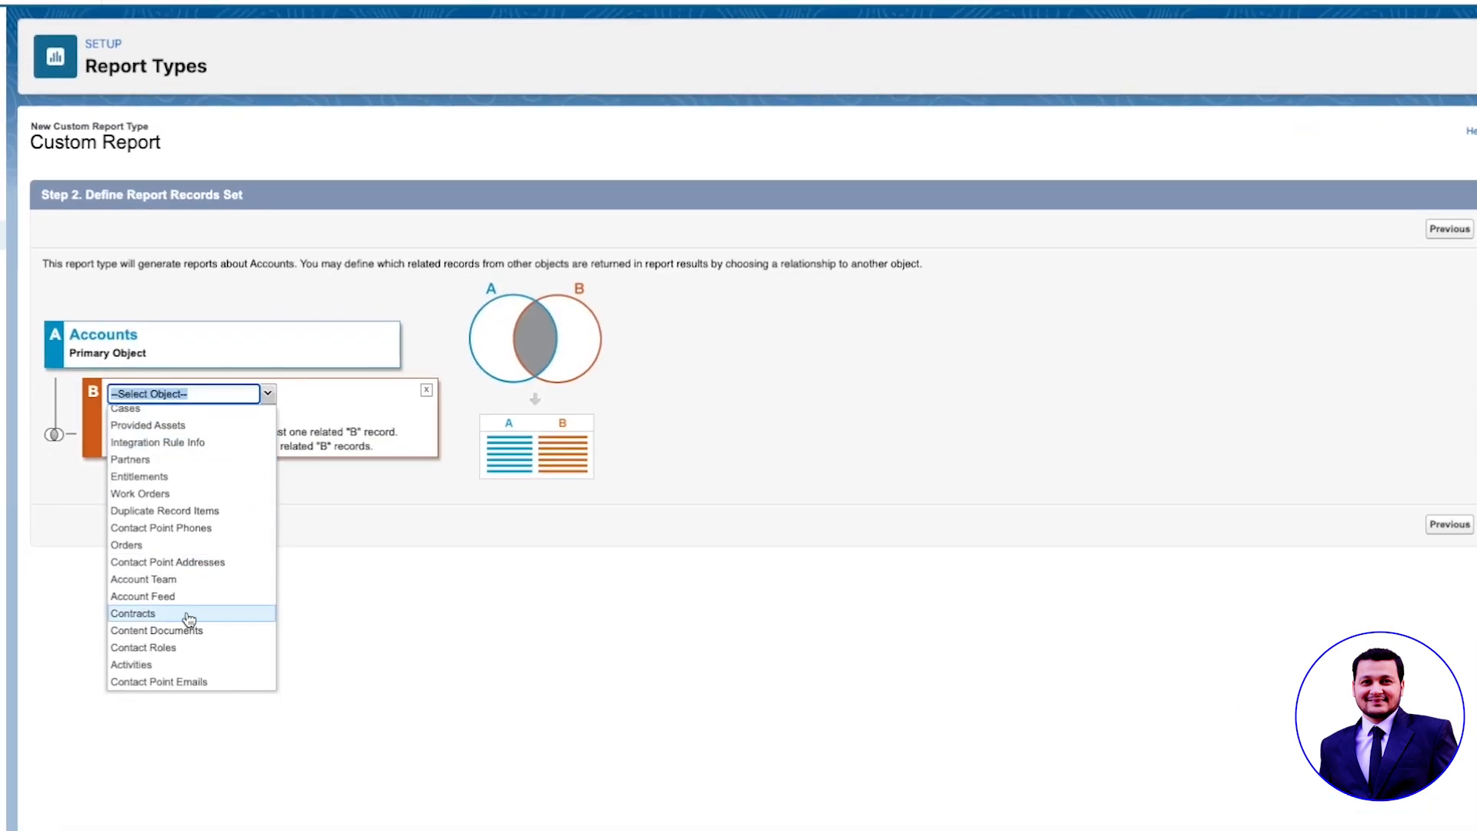
scroll(241, 454, "up", 2)
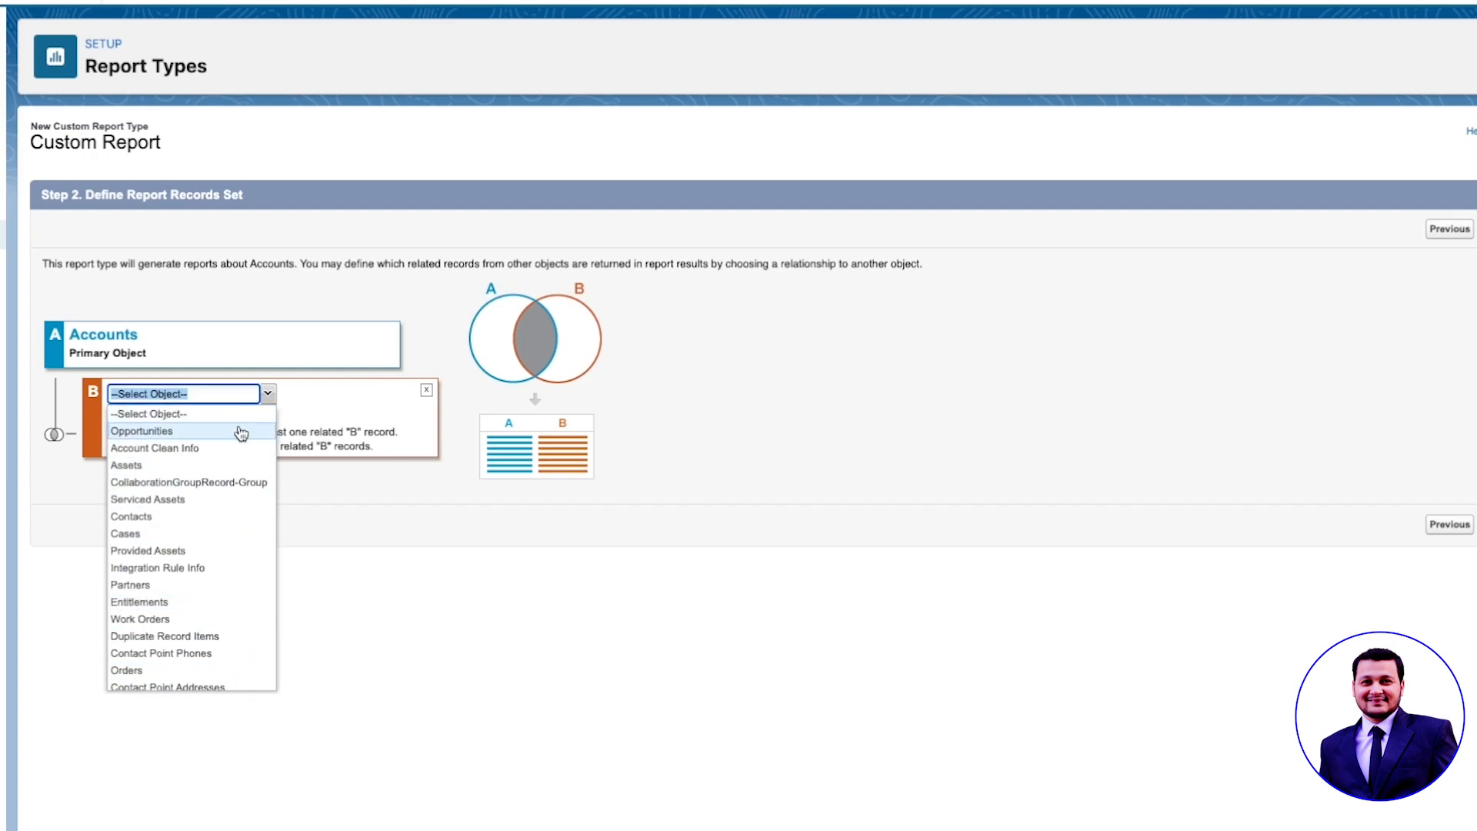
left_click(241, 432)
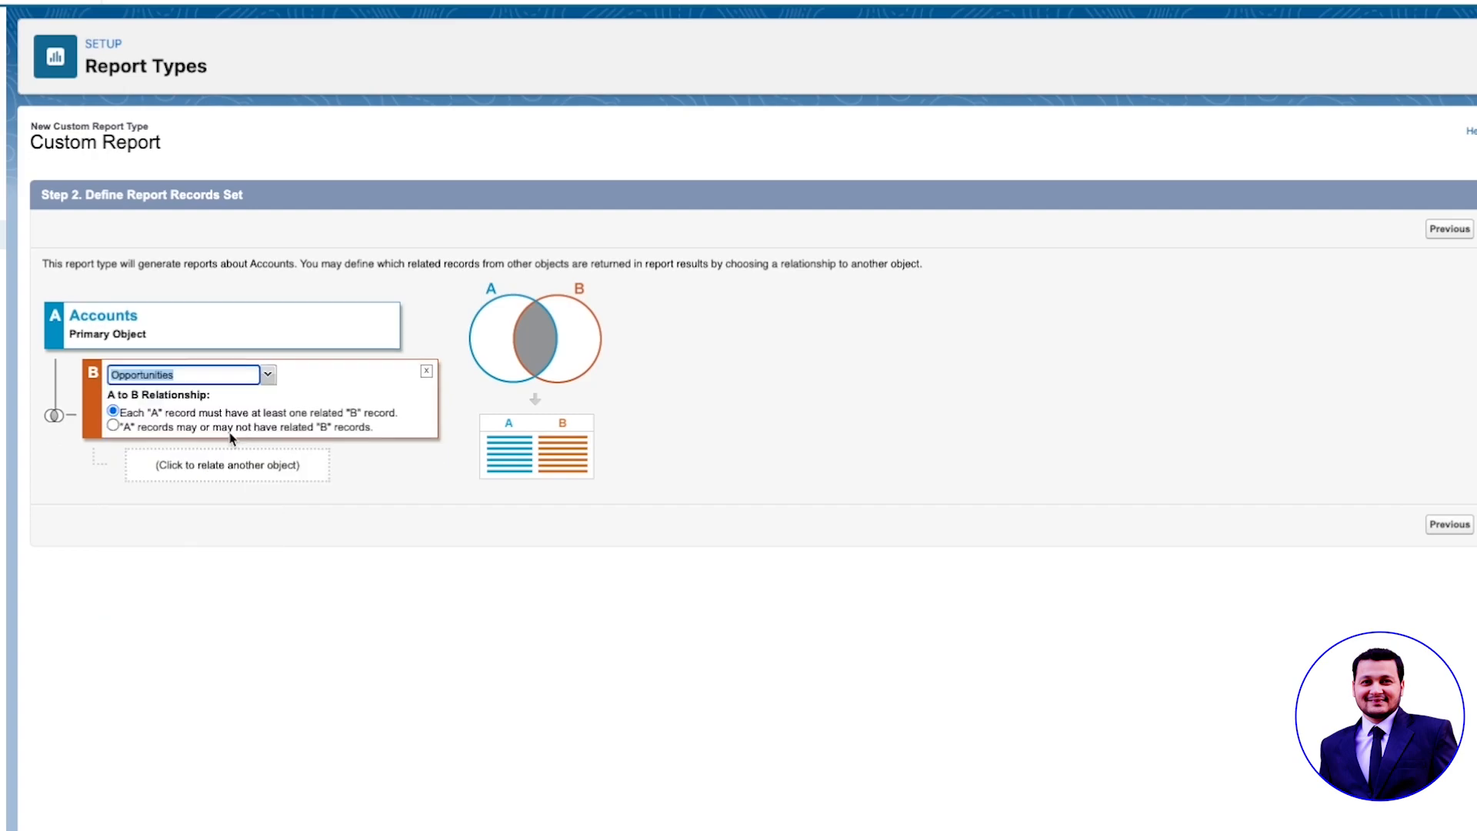
Step: Add a third related object under Opportunities, trying Products first and then choosing Orders instead
left_click(223, 471)
left_click(306, 459)
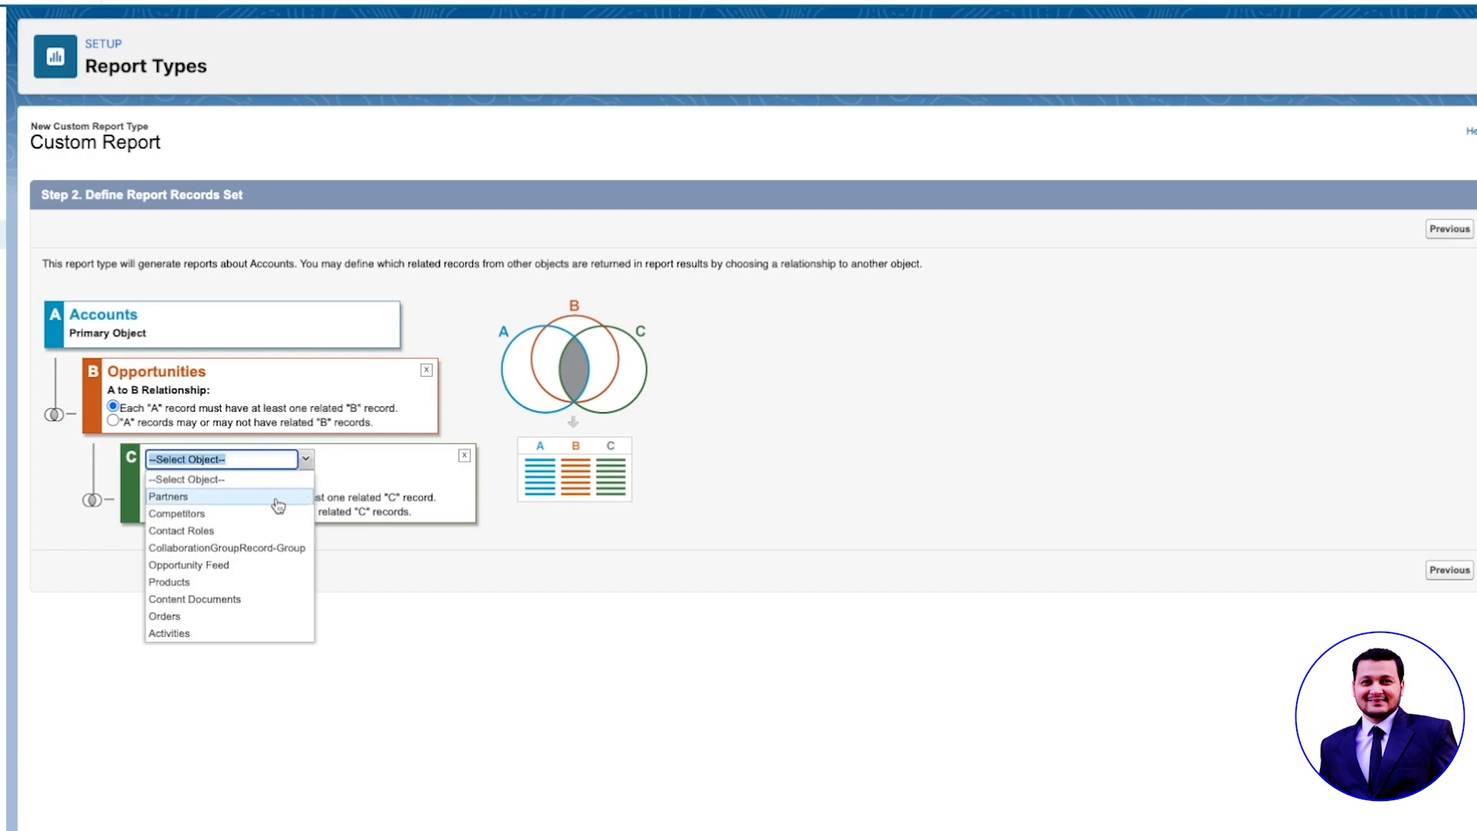
left_click(240, 583)
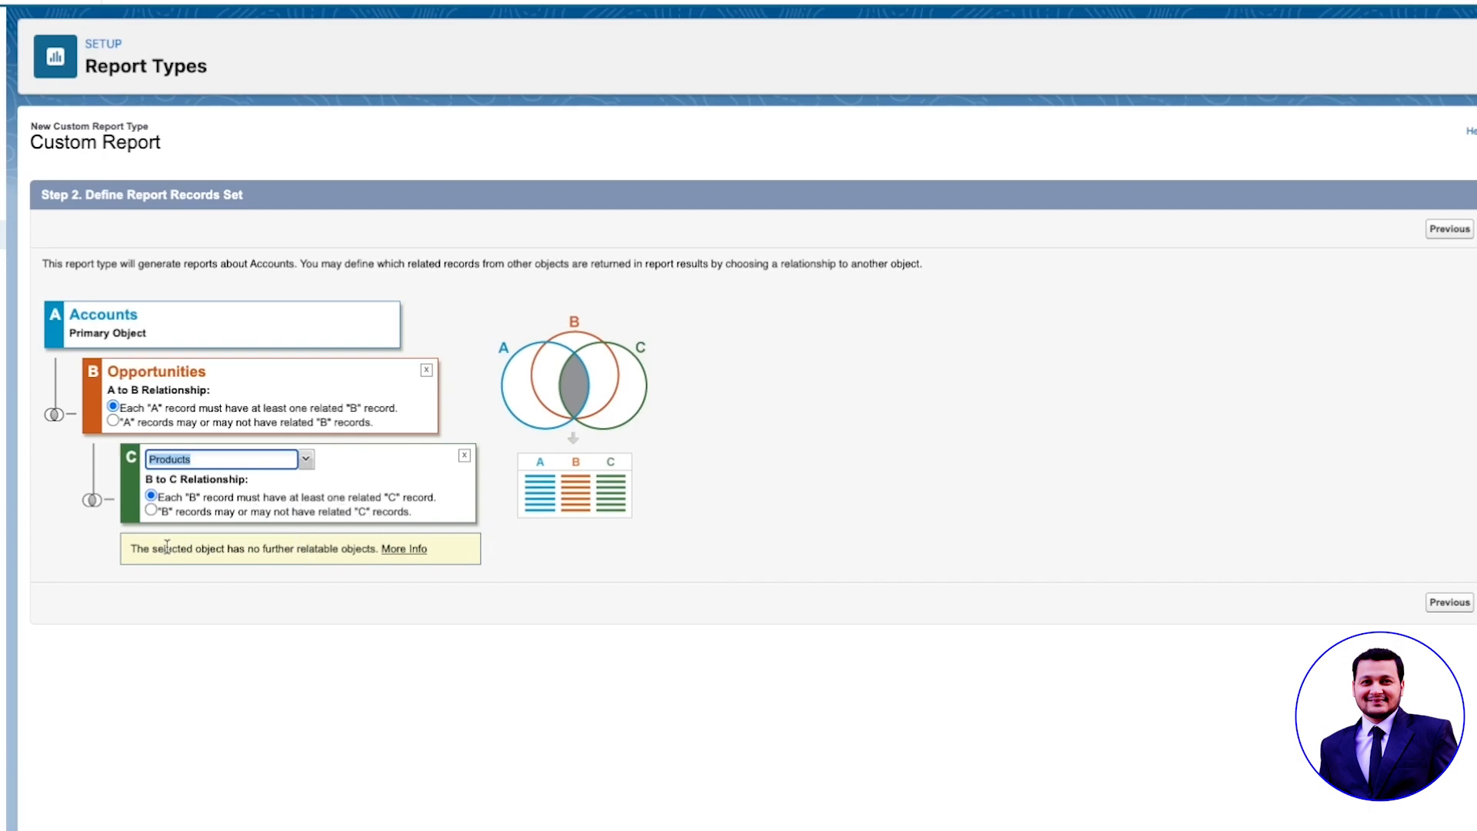
left_click_drag(132, 548, 379, 543)
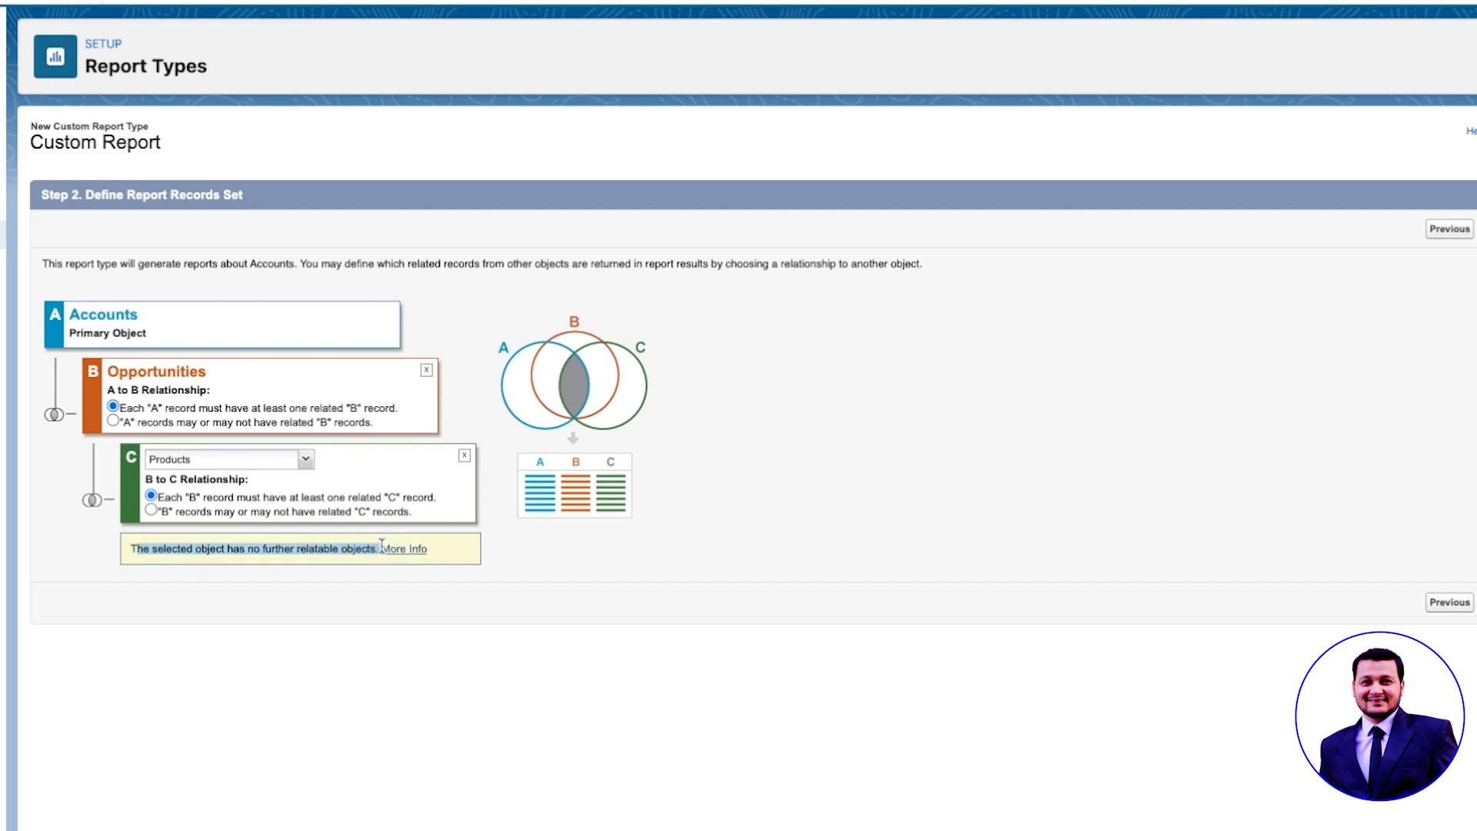
left_click(305, 459)
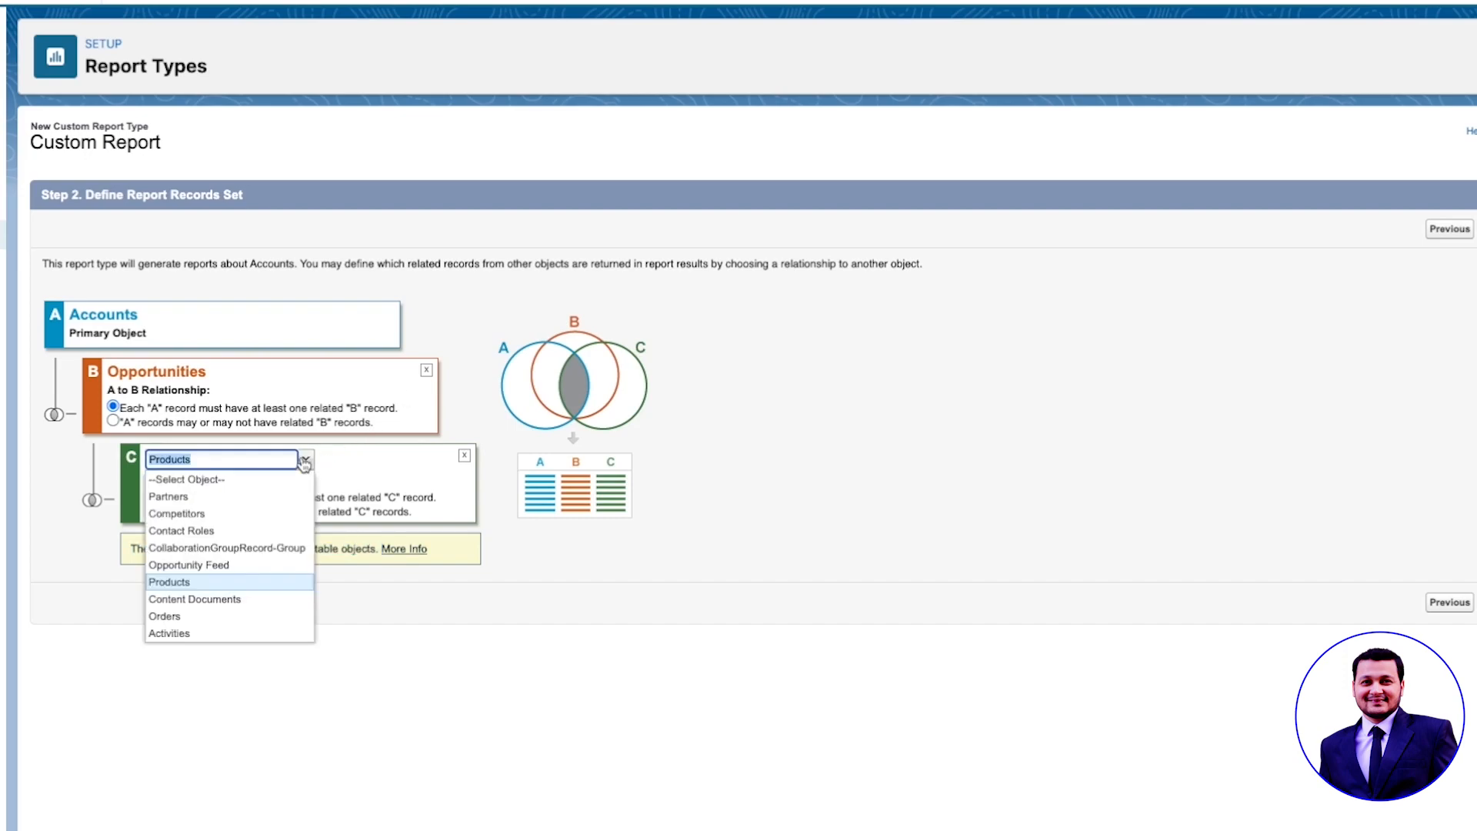
left_click(228, 618)
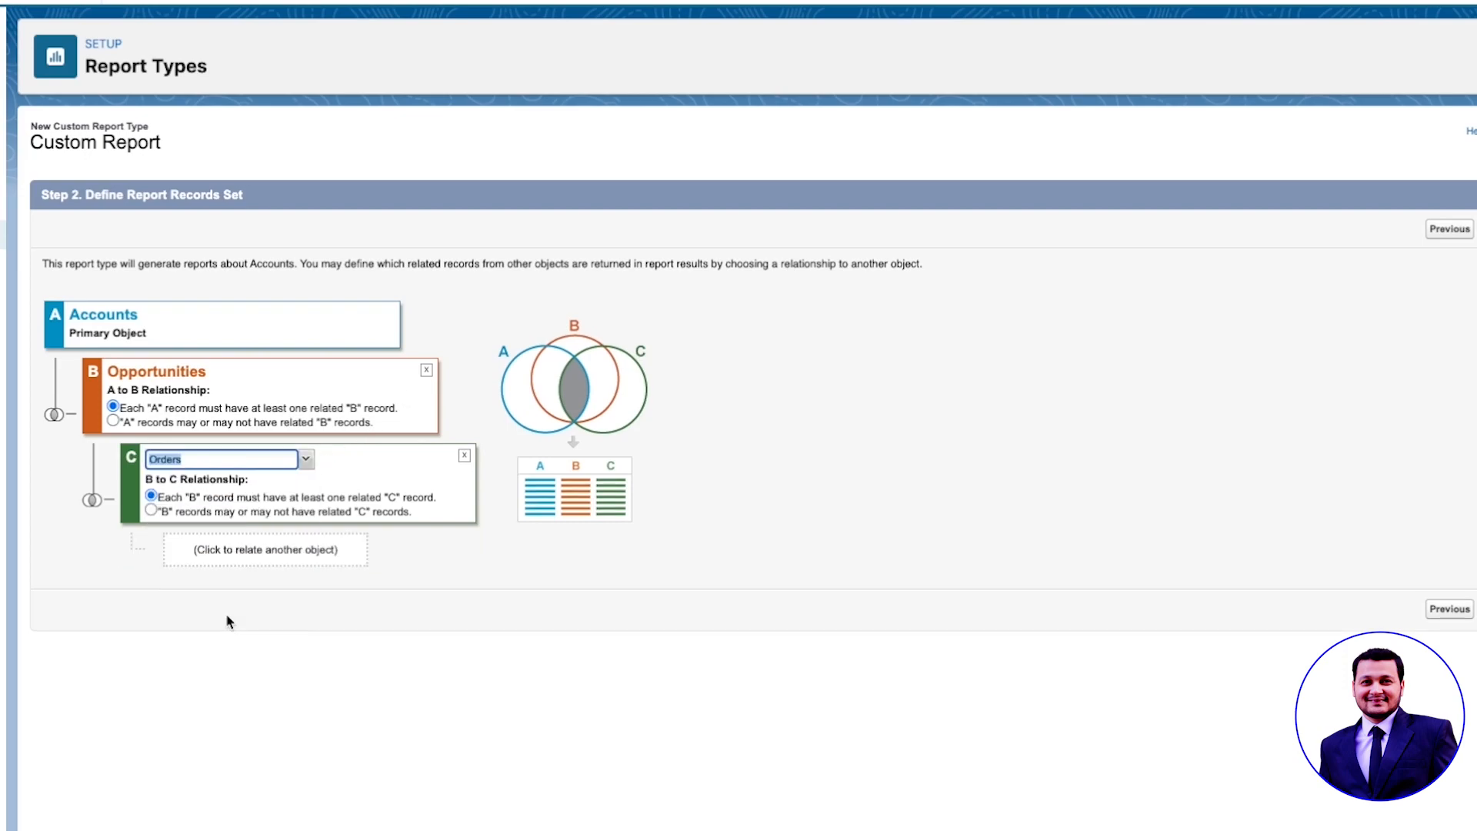
Step: Relate Activities to Orders as the fourth object in the chain
left_click(254, 550)
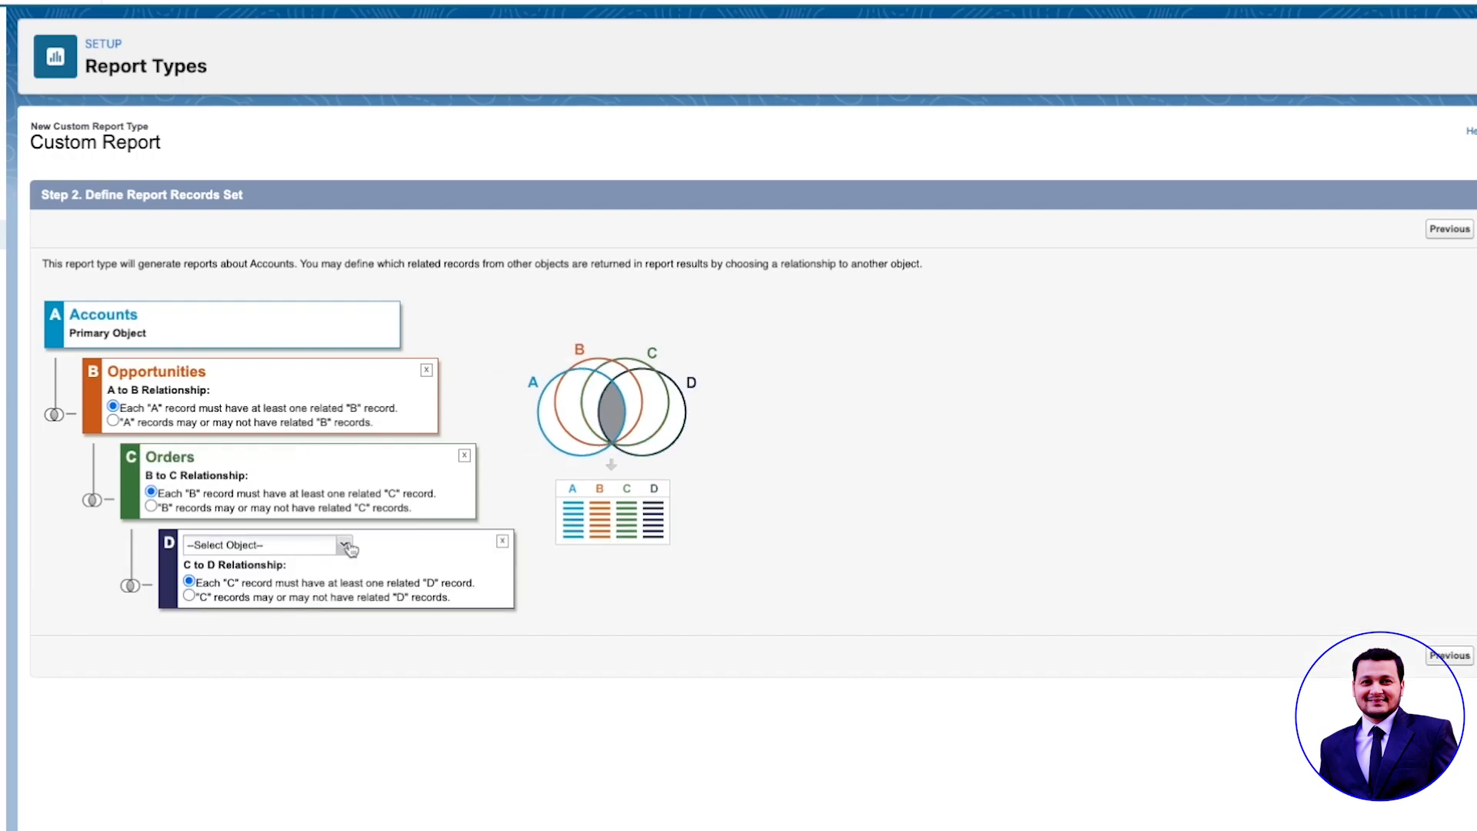
left_click(344, 545)
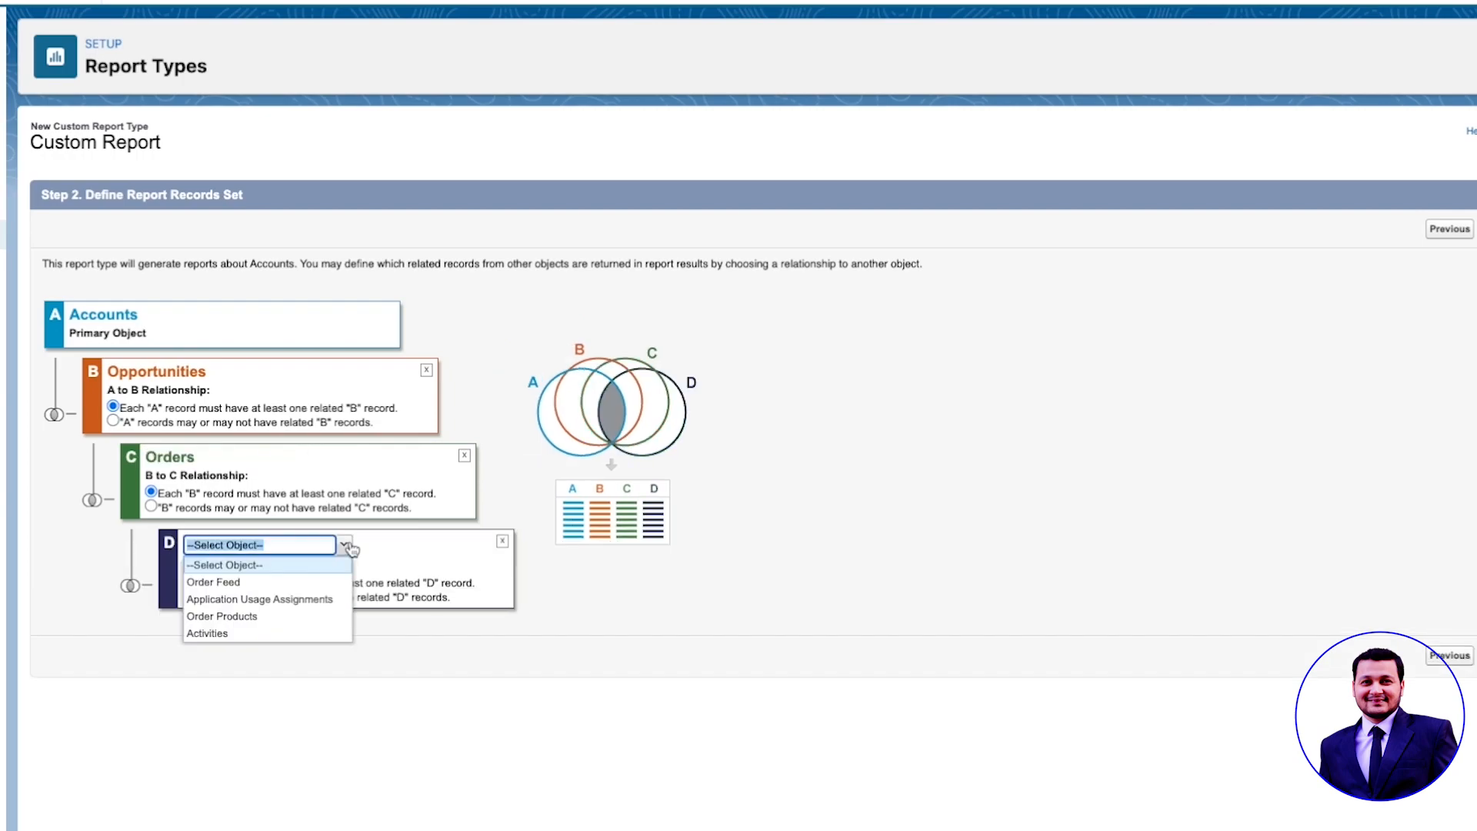
left_click(283, 633)
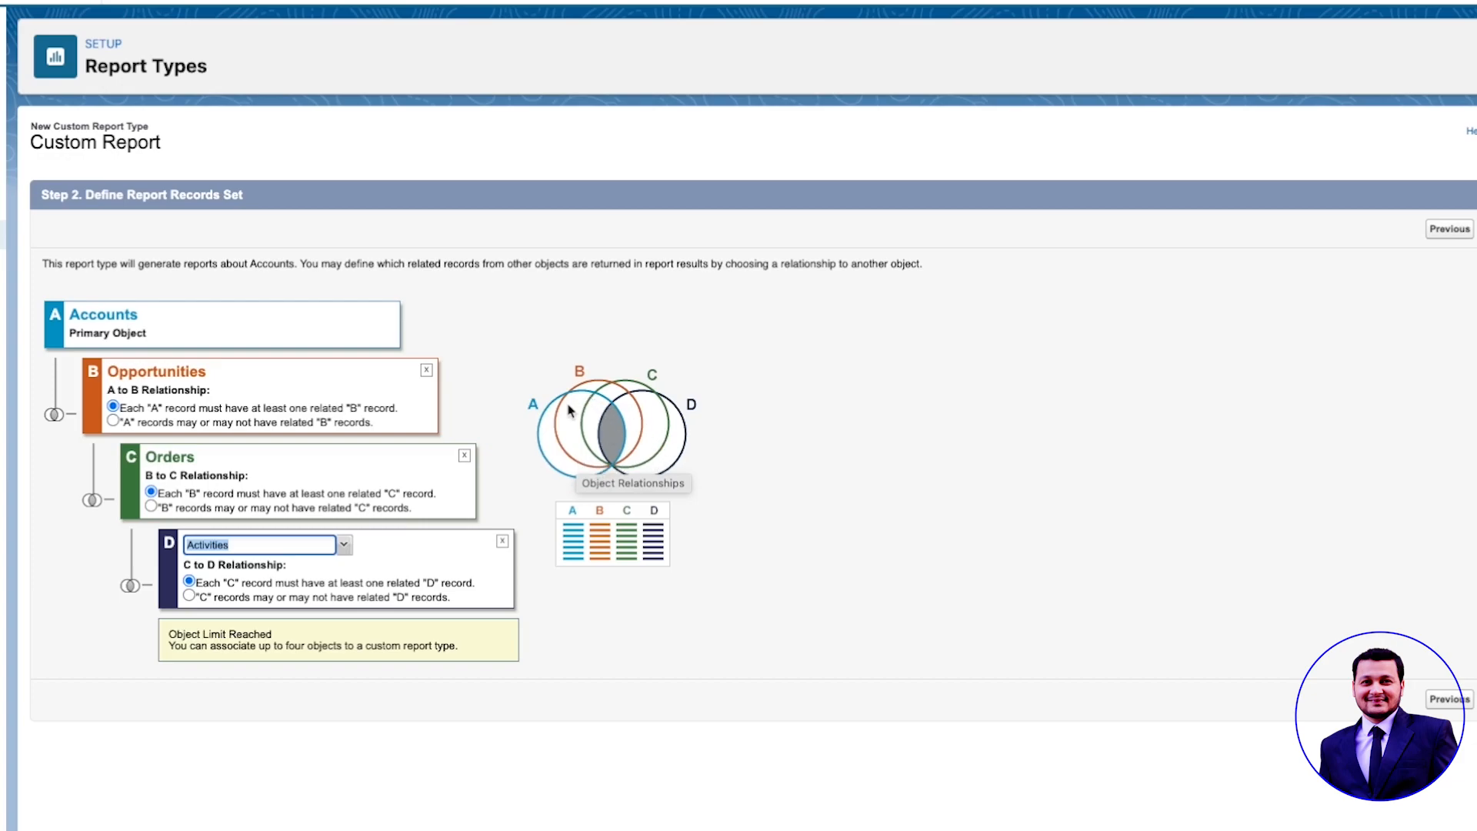
Step: Try making related Opportunities optional for Accounts, then set the A to B and B to C relationships back to requiring related records
left_click(113, 421)
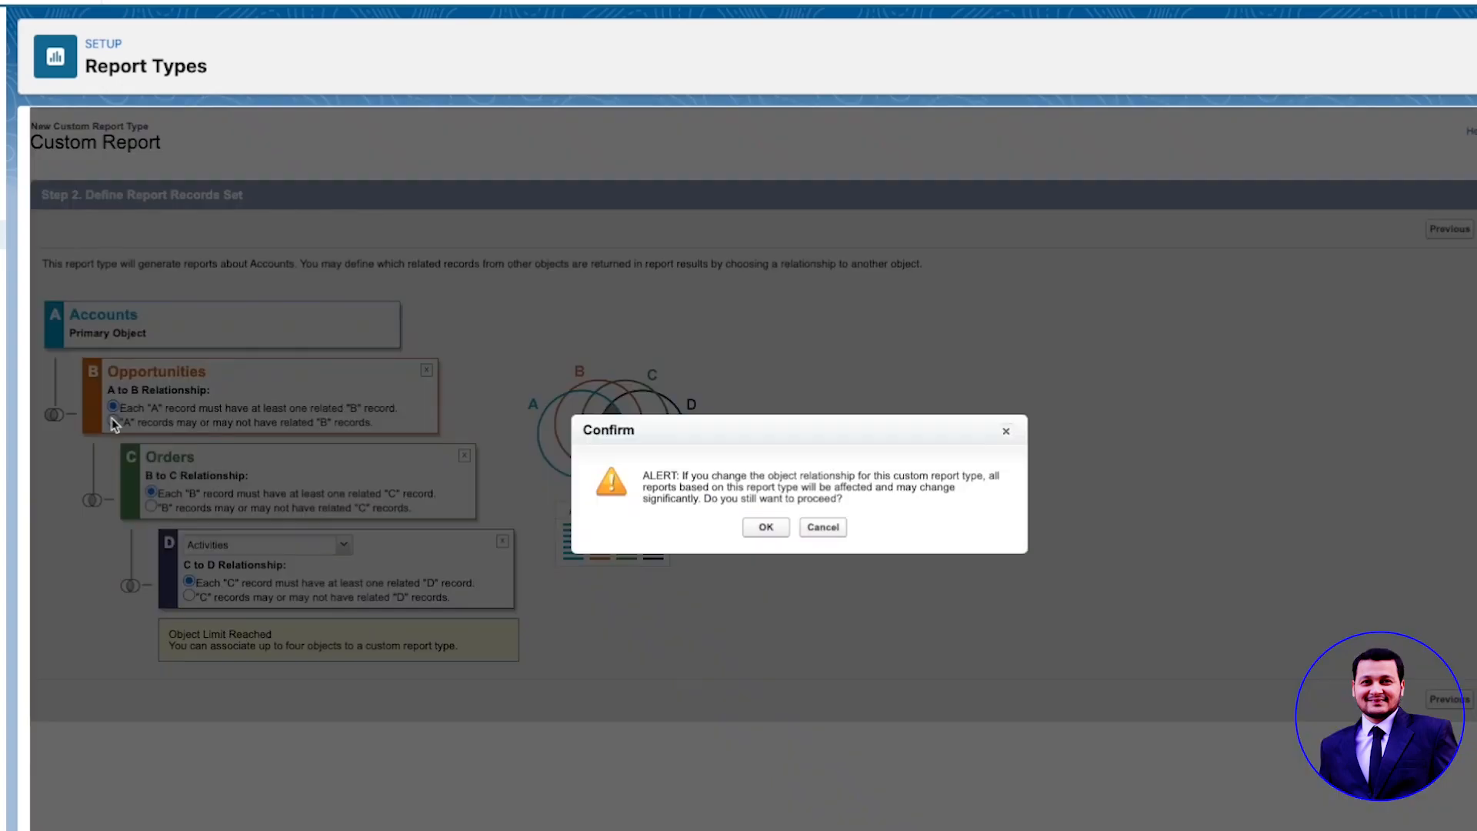
left_click(766, 528)
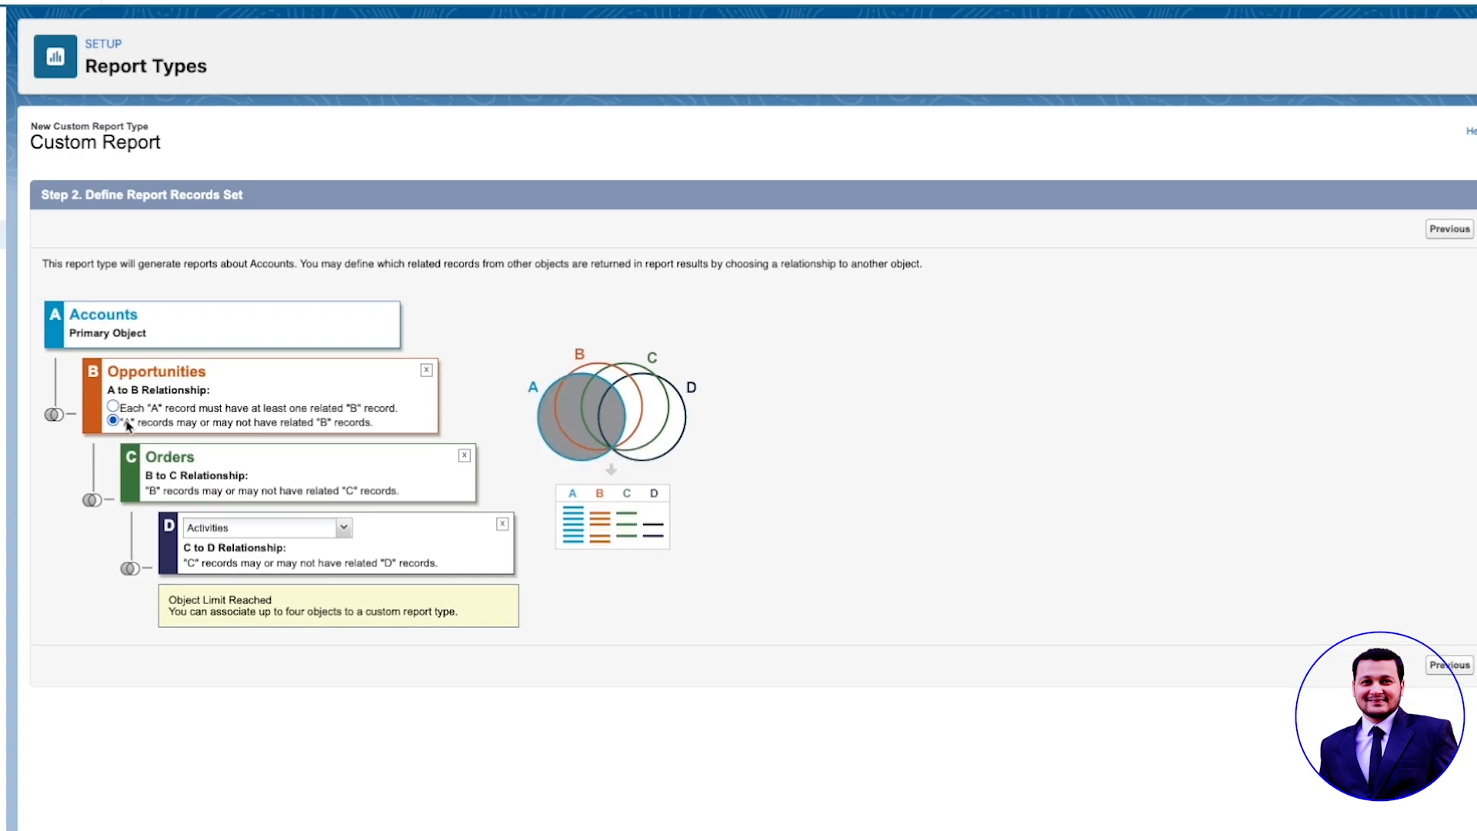
left_click(159, 411)
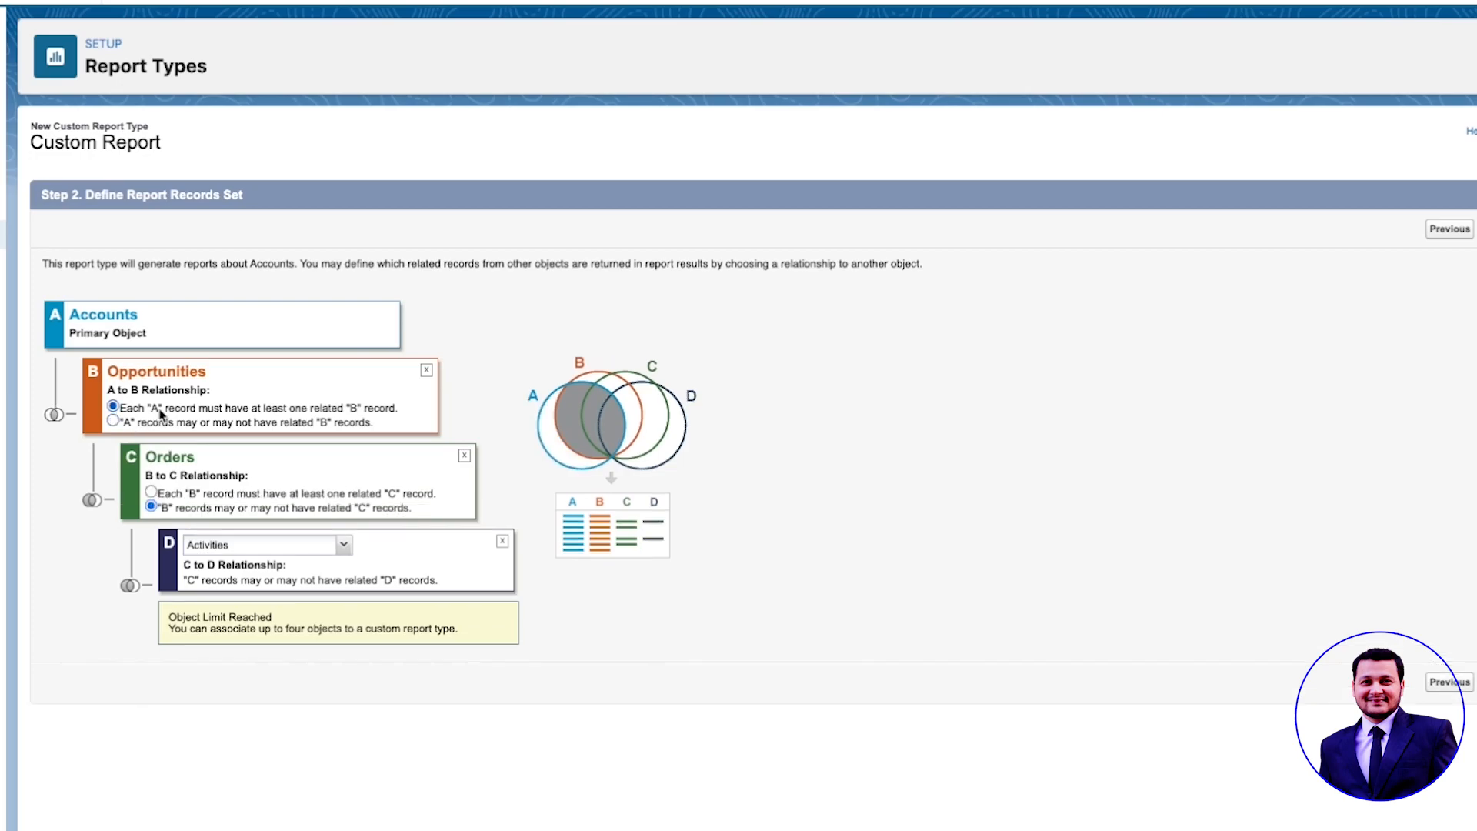
left_click(192, 493)
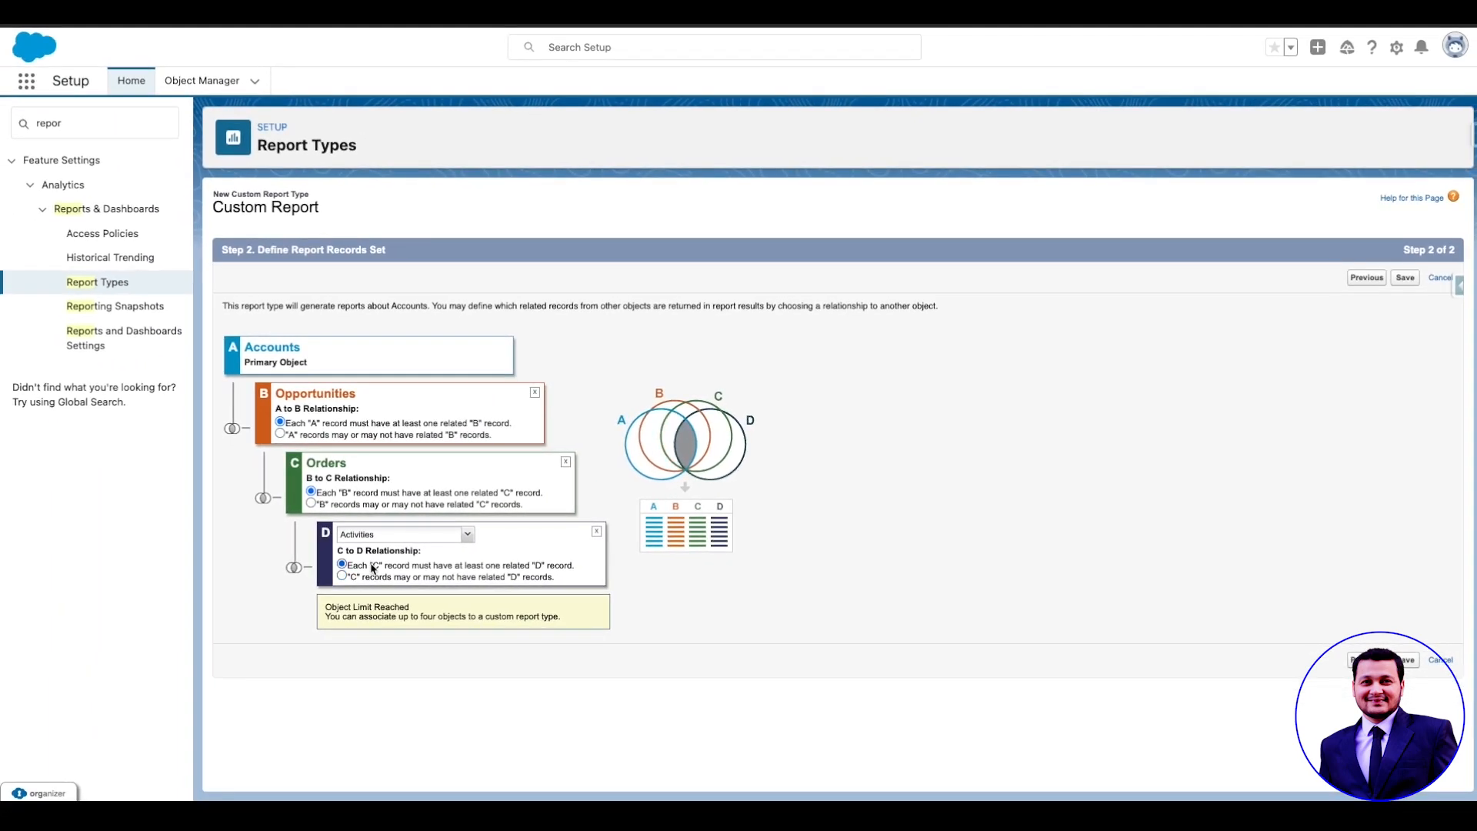
Step: Set the B to C relationship so Opportunities may or may not have related Orders, accept the change, and save the report type
left_click(377, 508)
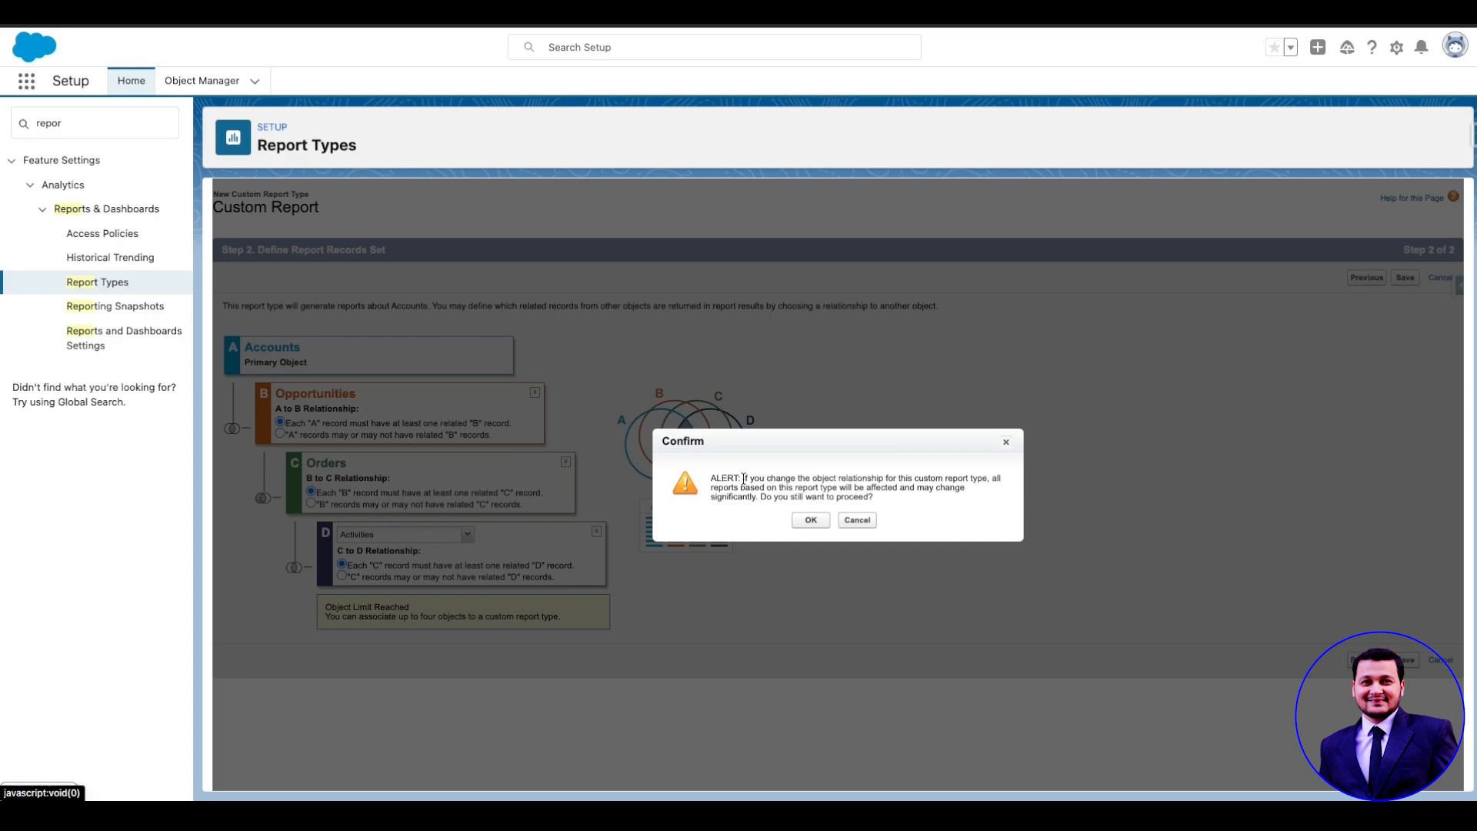
left_click_drag(743, 478, 1003, 499)
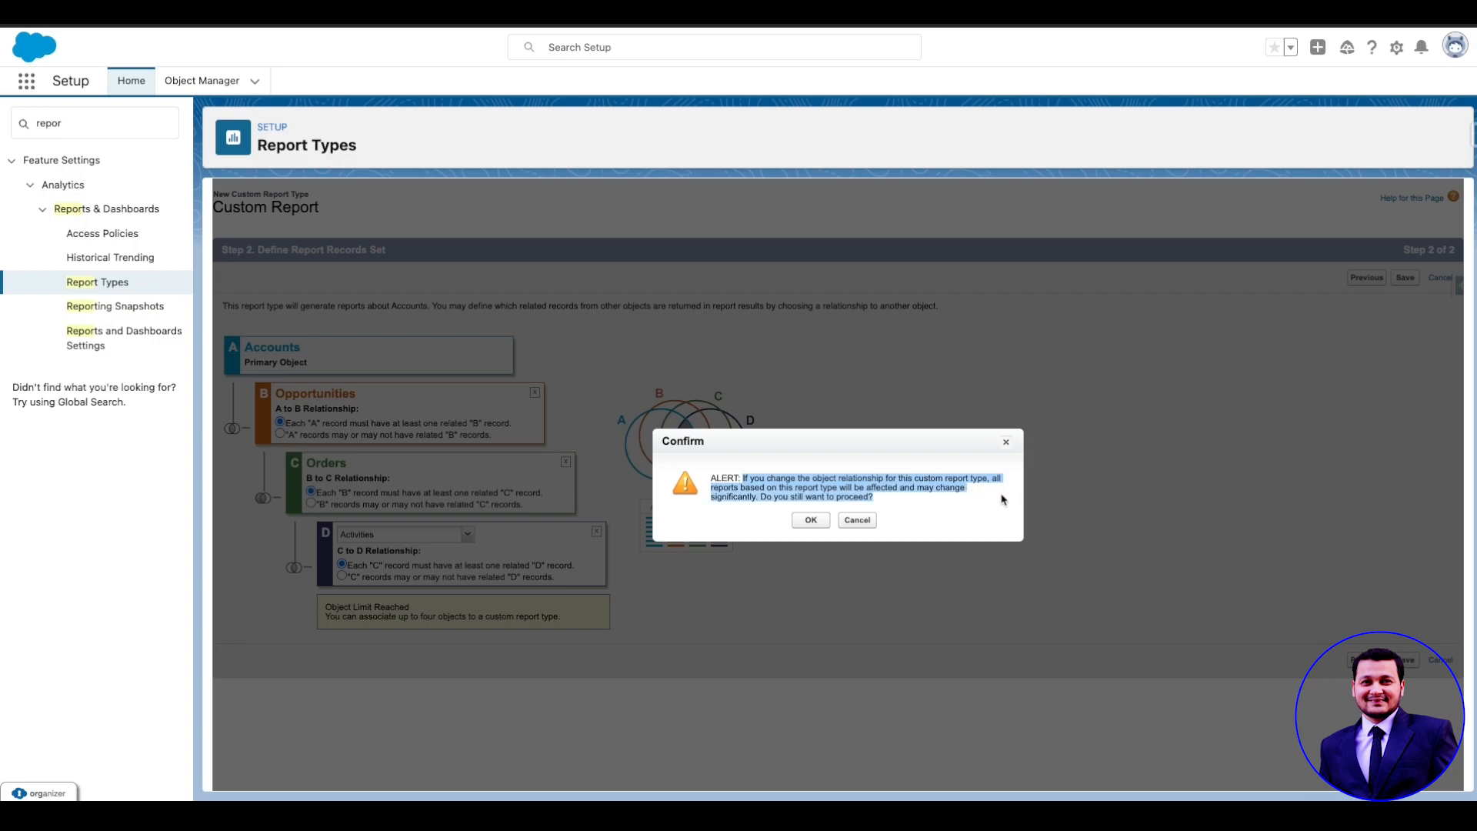
left_click(806, 522)
left_click(806, 522)
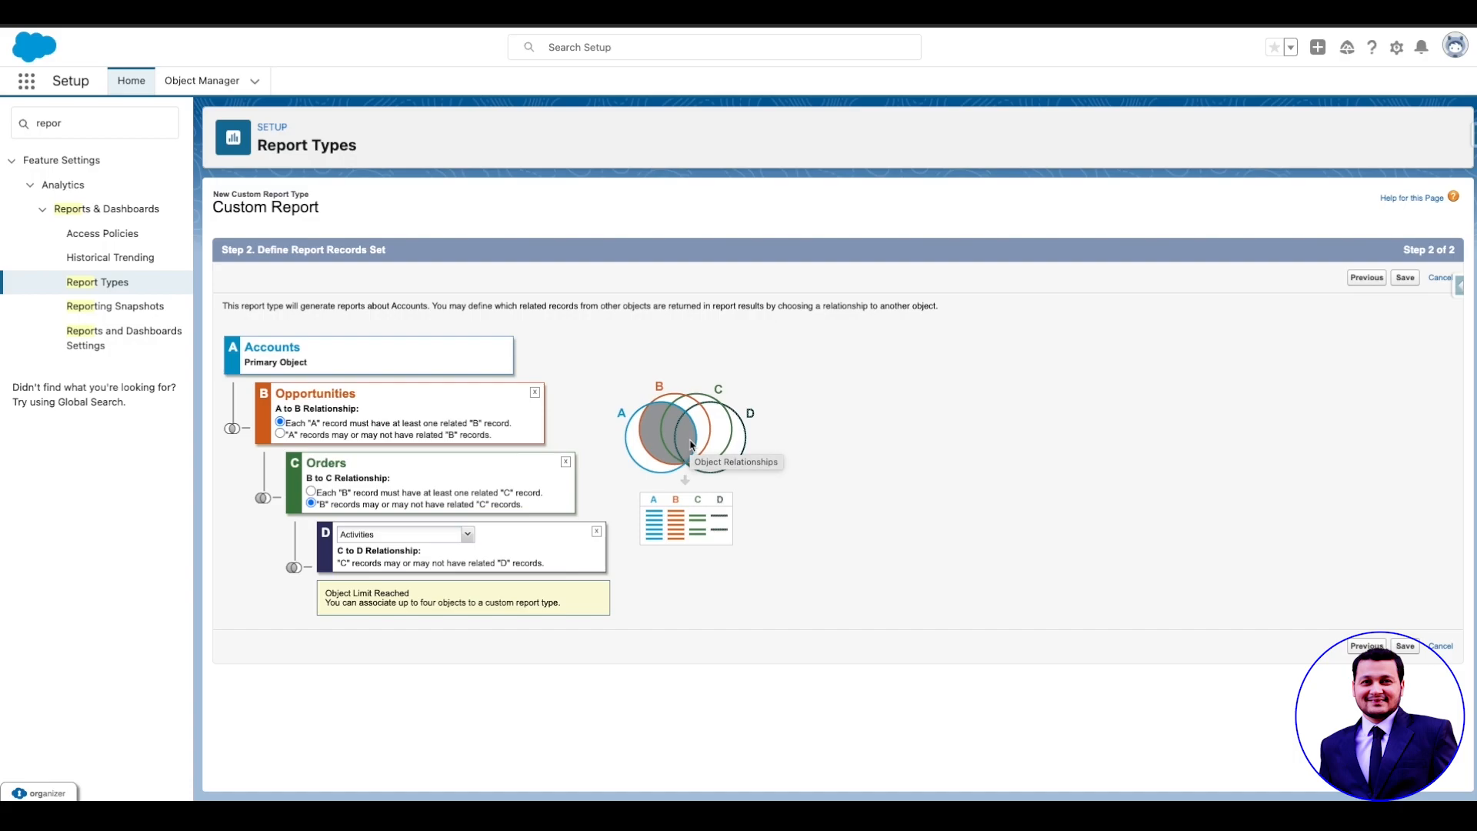
left_click(1405, 649)
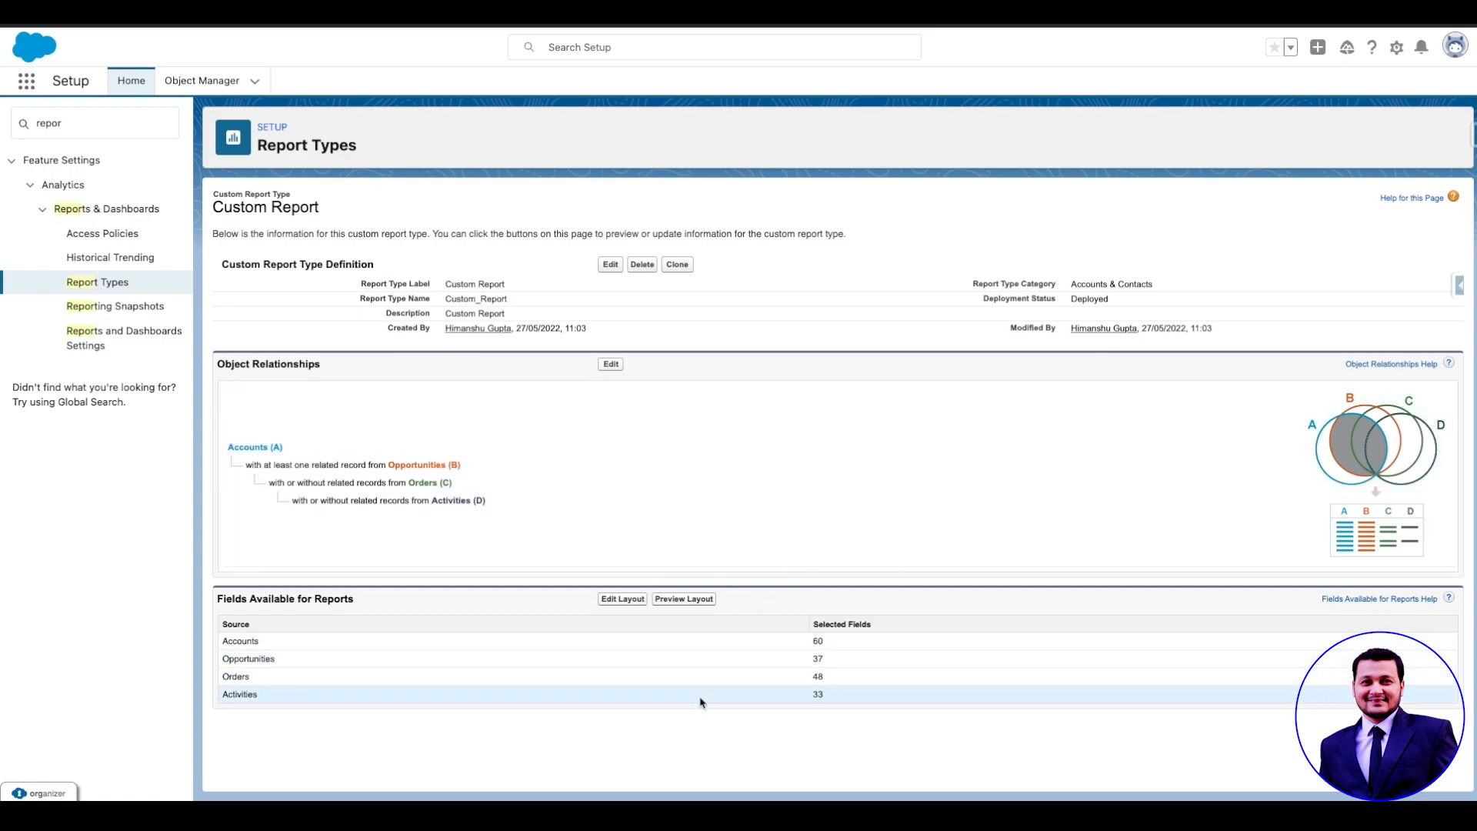
Step: Look through the Accounts and Opportunities fields in the report type's field layout and leave without saving
left_click(624, 604)
scroll(1023, 446, "down", 6)
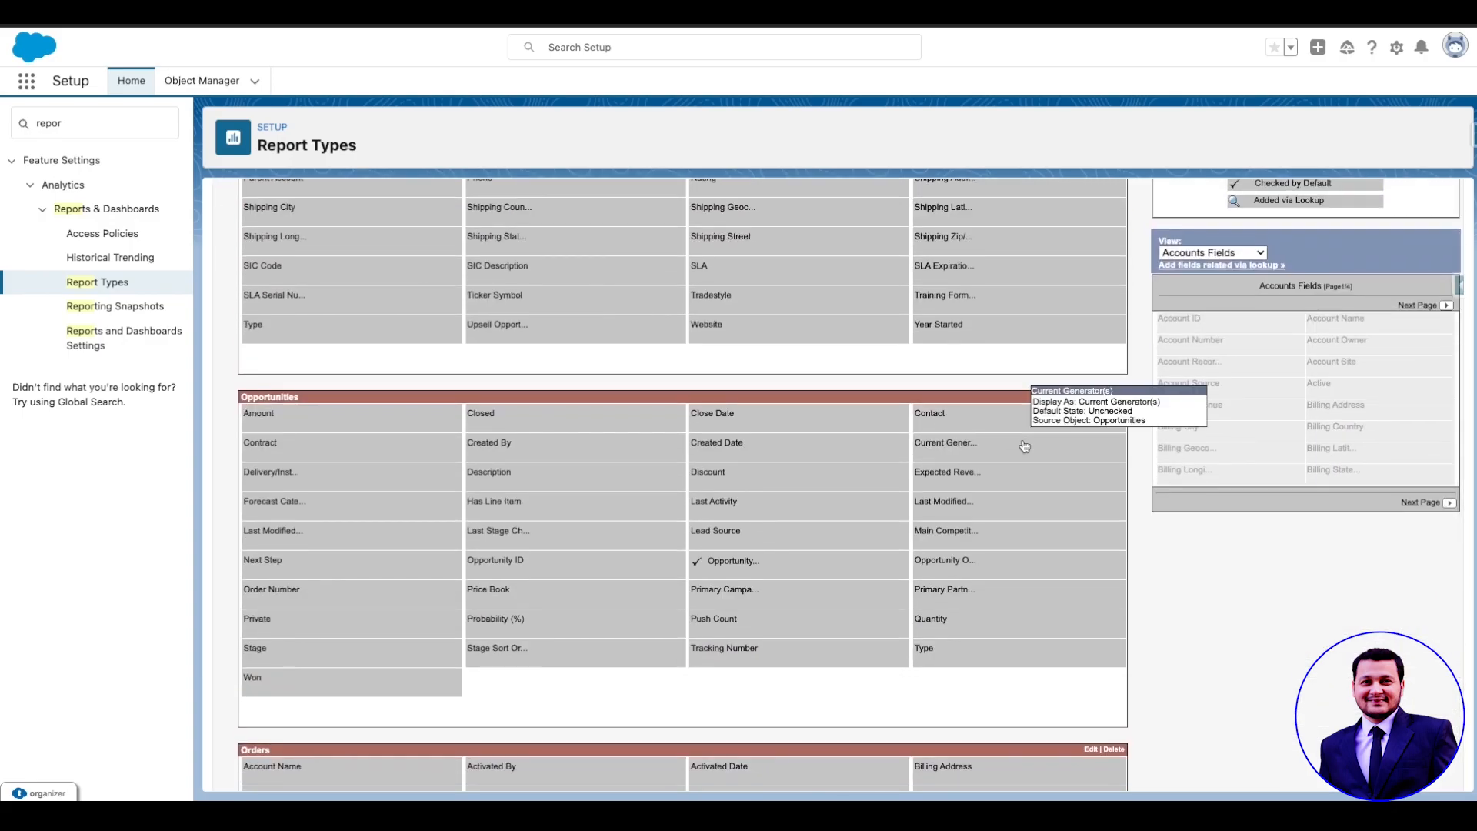
scroll(1023, 446, "up", 10)
left_click(649, 294)
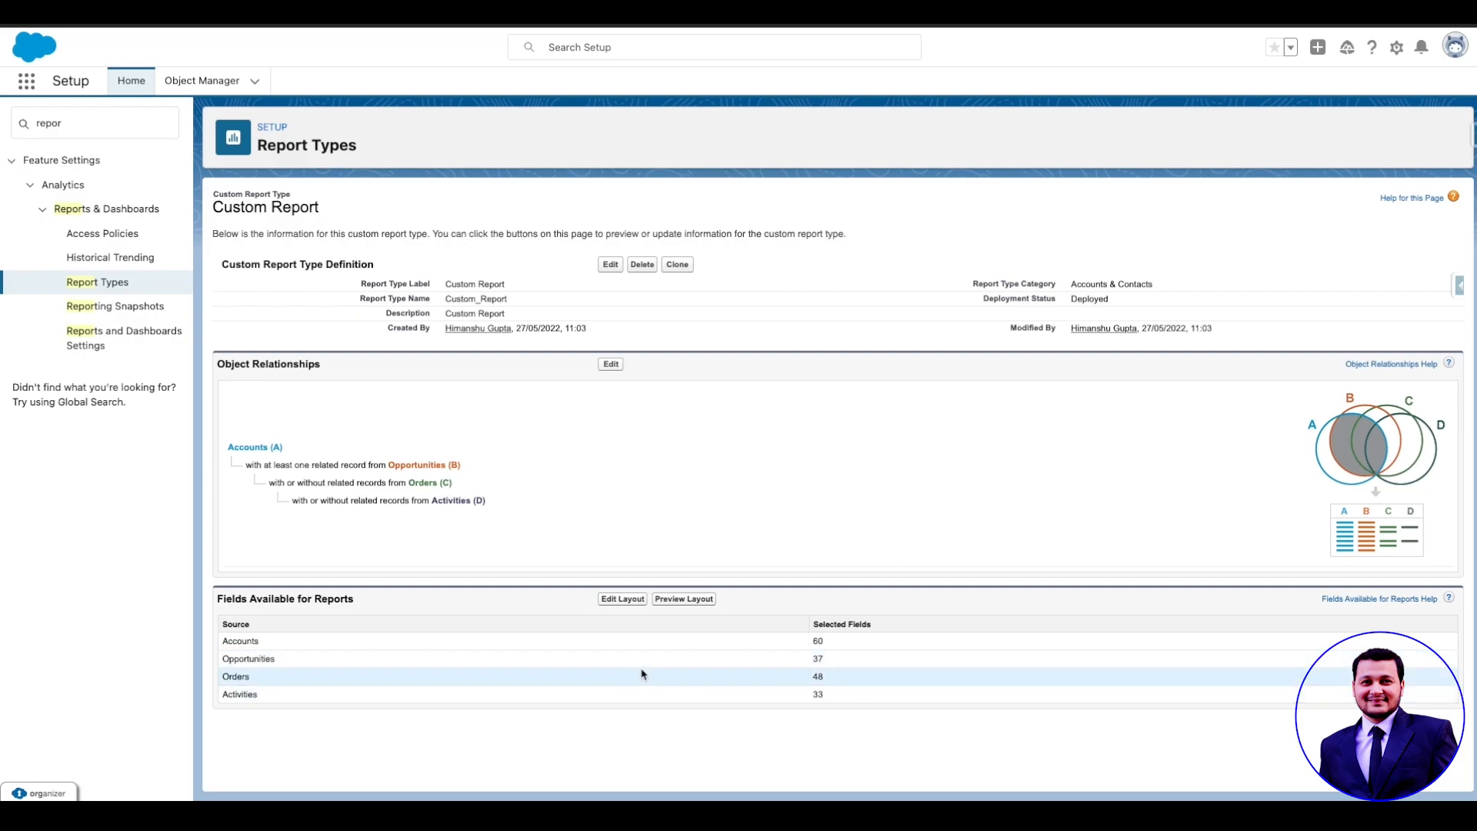
Step: Open the field layout for editing, then open the Accounts section's properties and accept its existing name
left_click(608, 599)
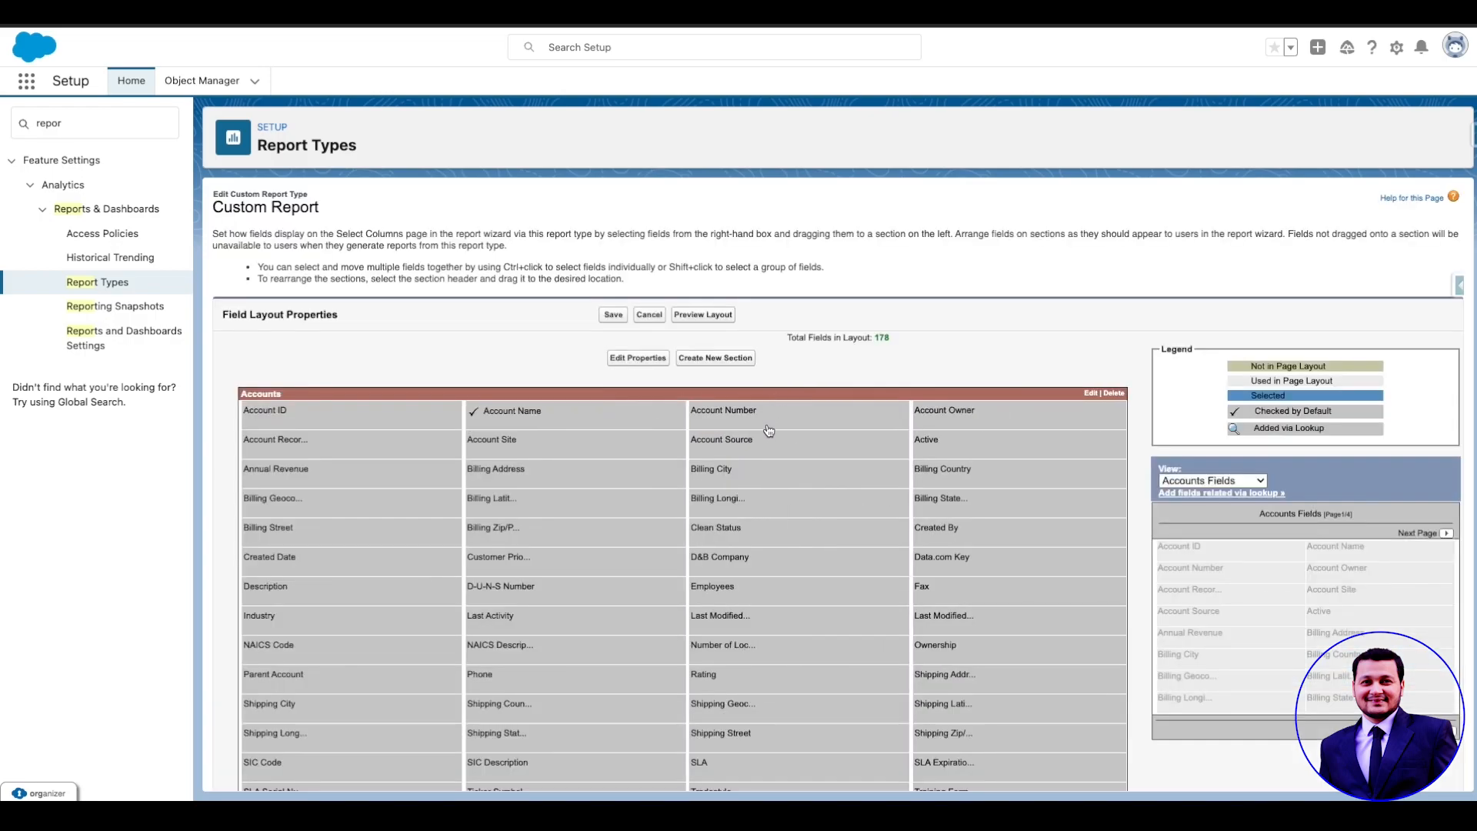
left_click(767, 420)
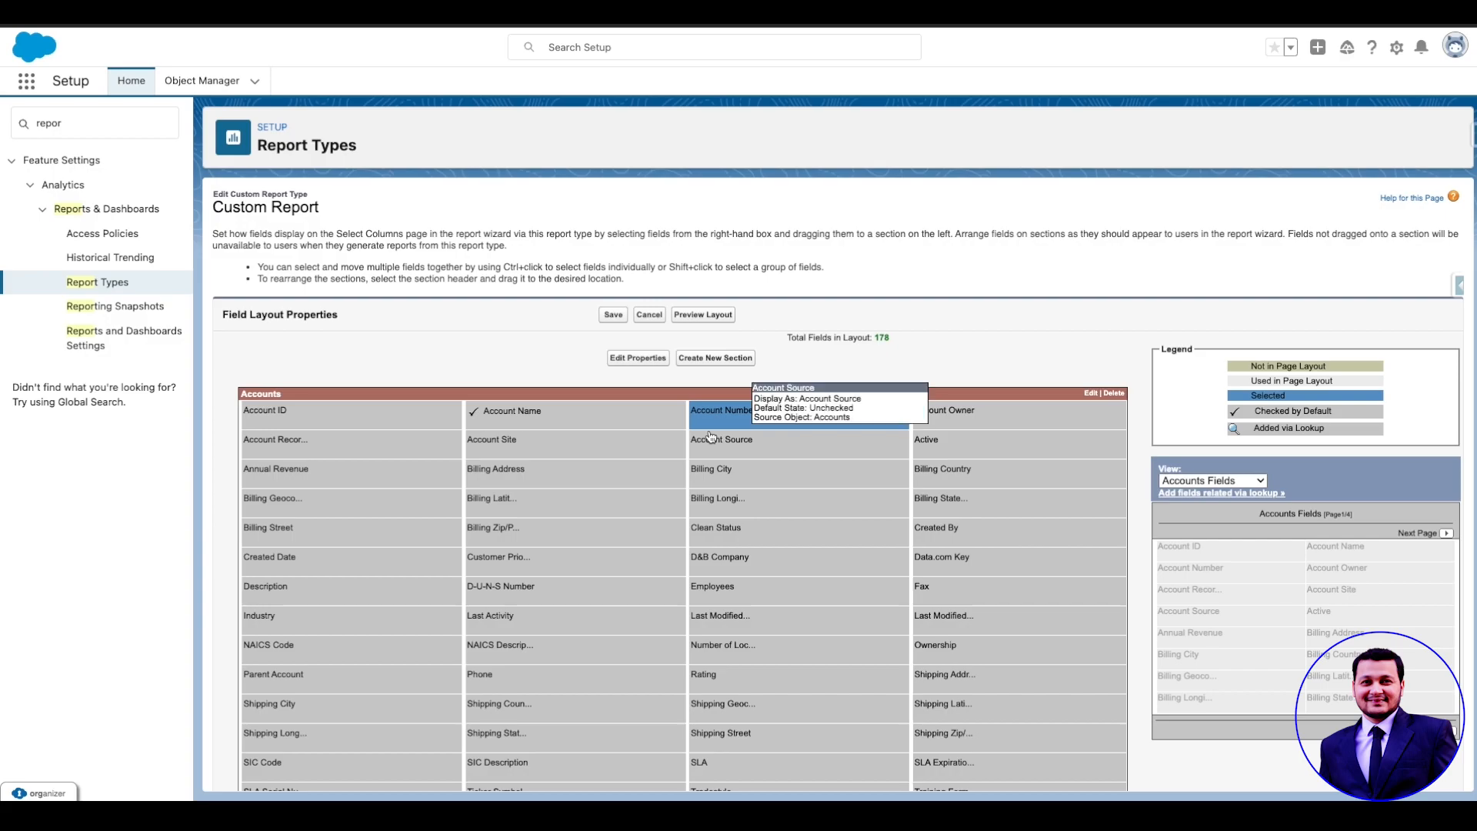
left_click(1086, 395)
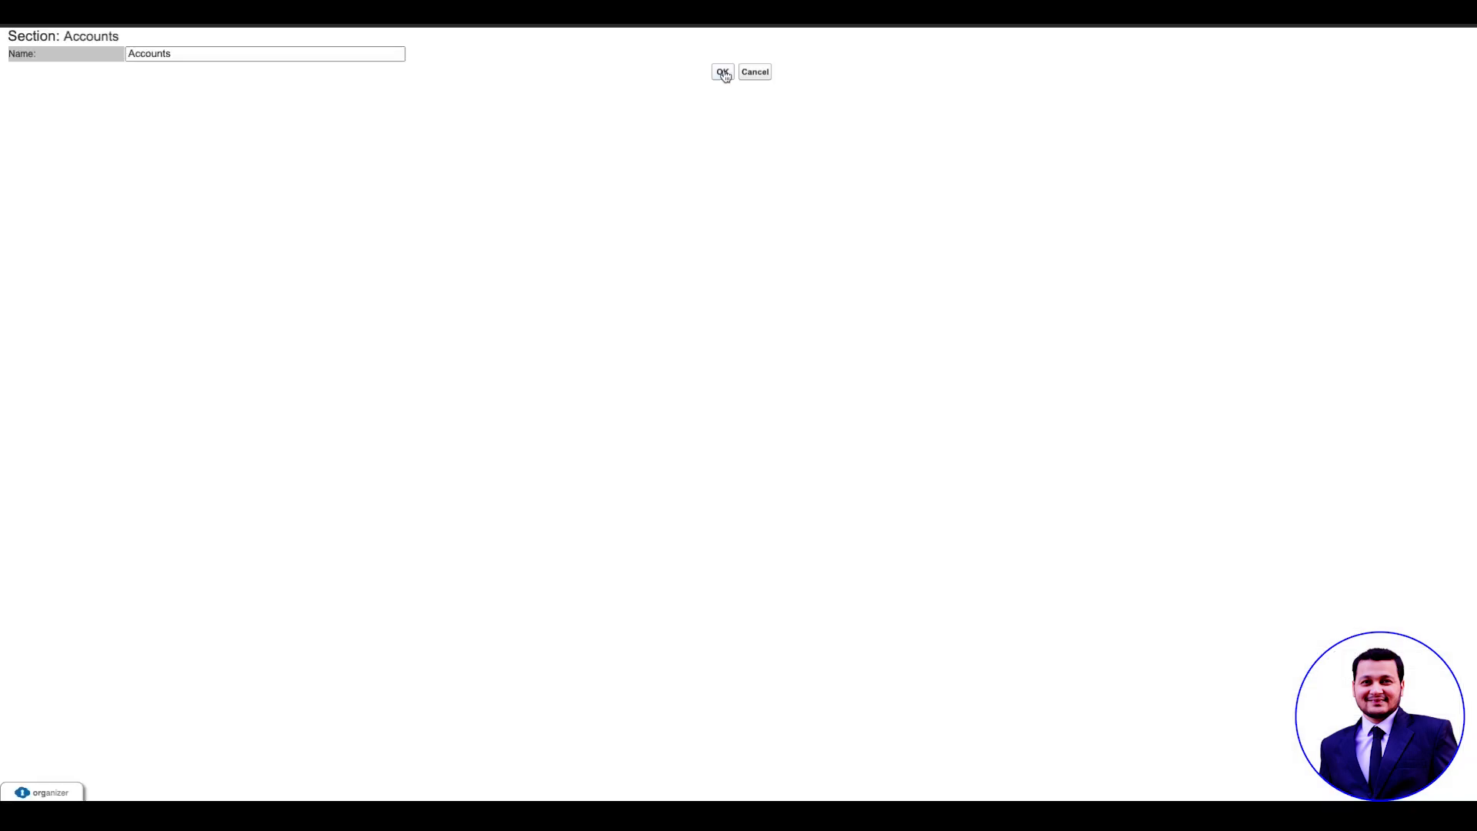
left_click(722, 73)
Step: Open the Account Owner field's information, accept its display settings, and save the field layout
double_click(1032, 422)
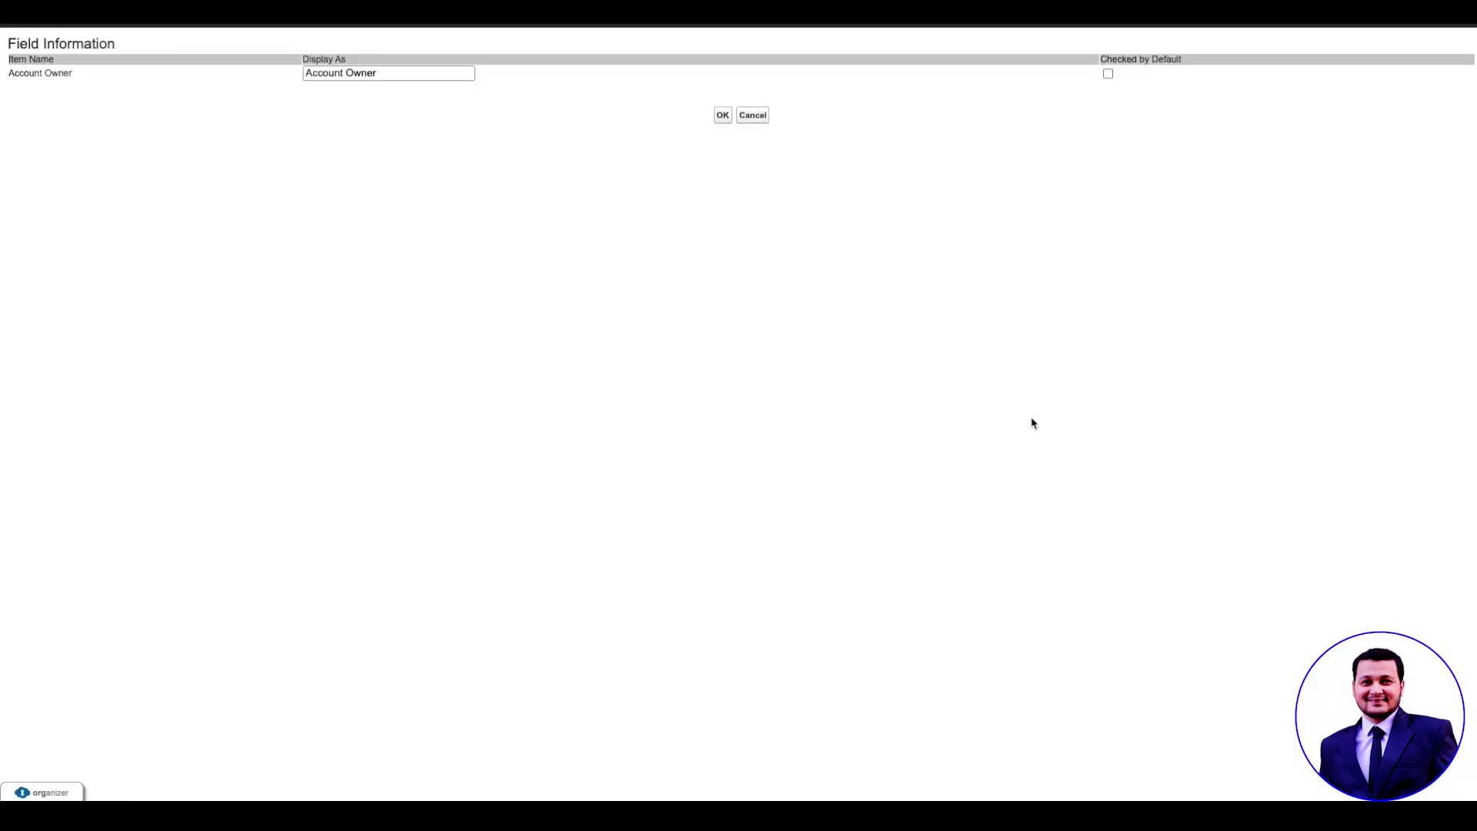
left_click(722, 116)
left_click(951, 449)
left_click(613, 315)
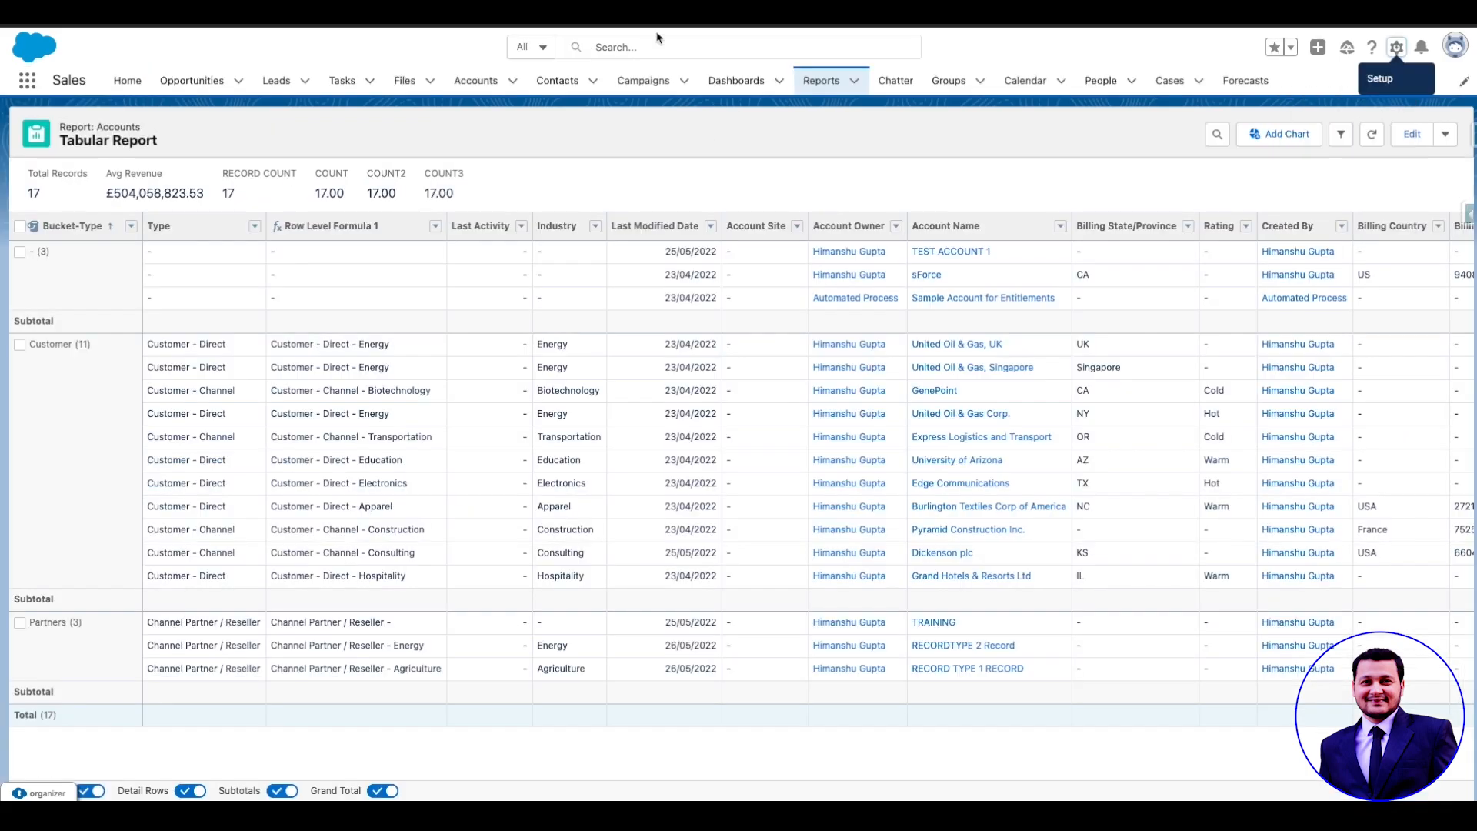
Step: Start a new report based on the Custom Report type from the Accounts & Contacts category
left_click(821, 80)
left_click(1105, 143)
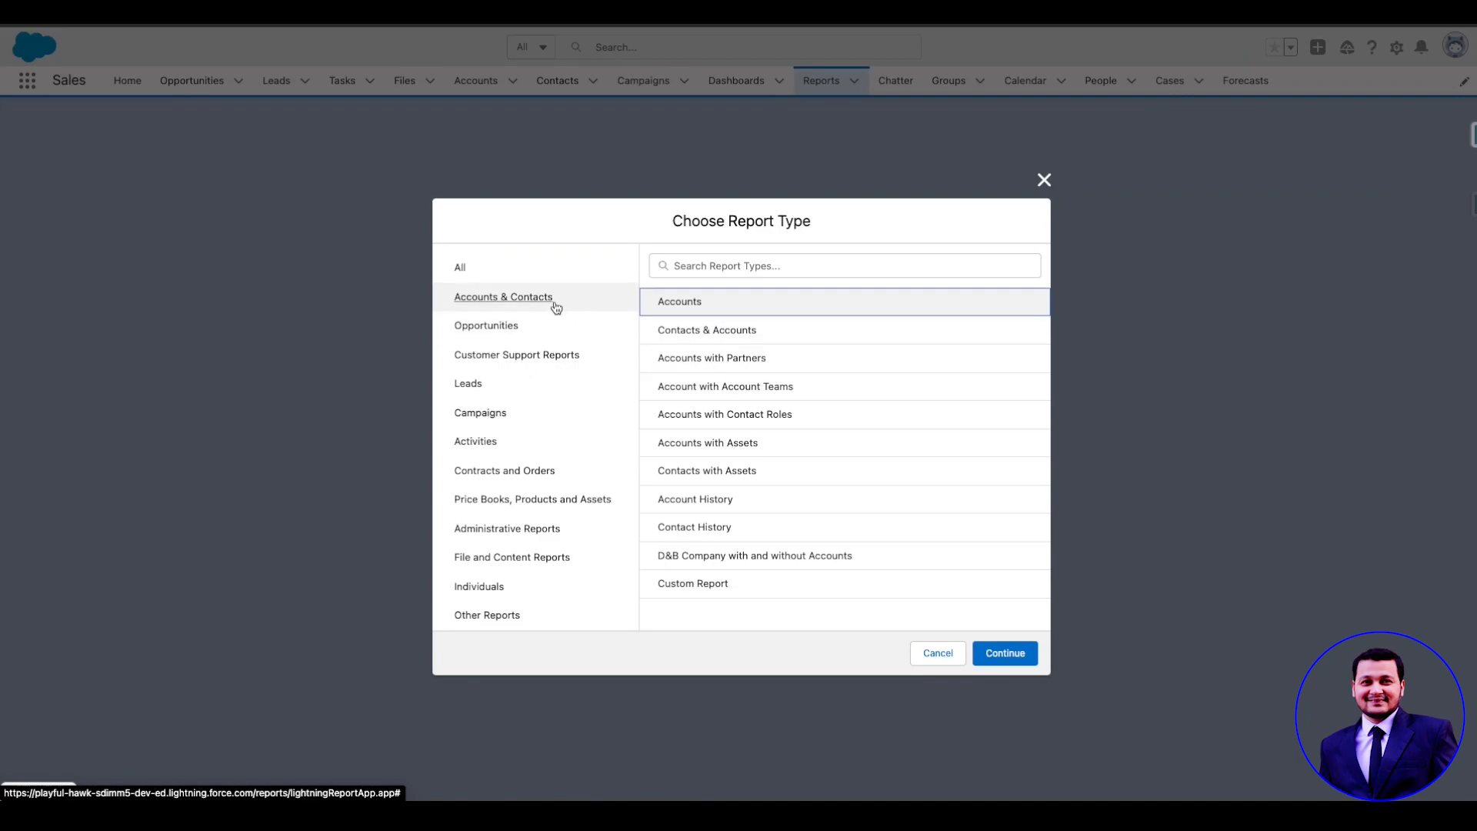
left_click(733, 586)
left_click(990, 656)
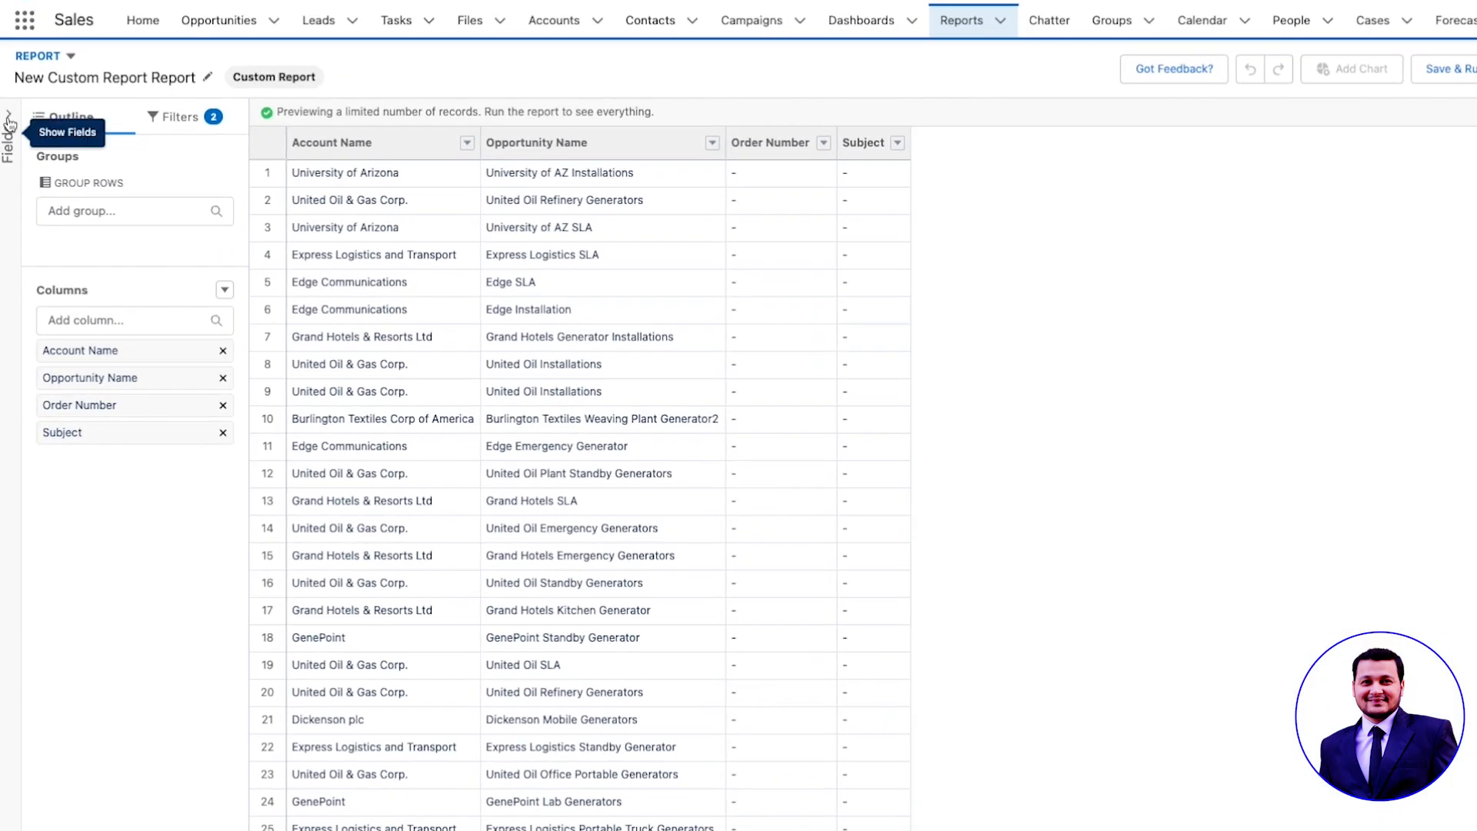
Step: Show the available fields, collapse the object sections to reach Activities, and add its Account: Account Name field as the last column
left_click(10, 120)
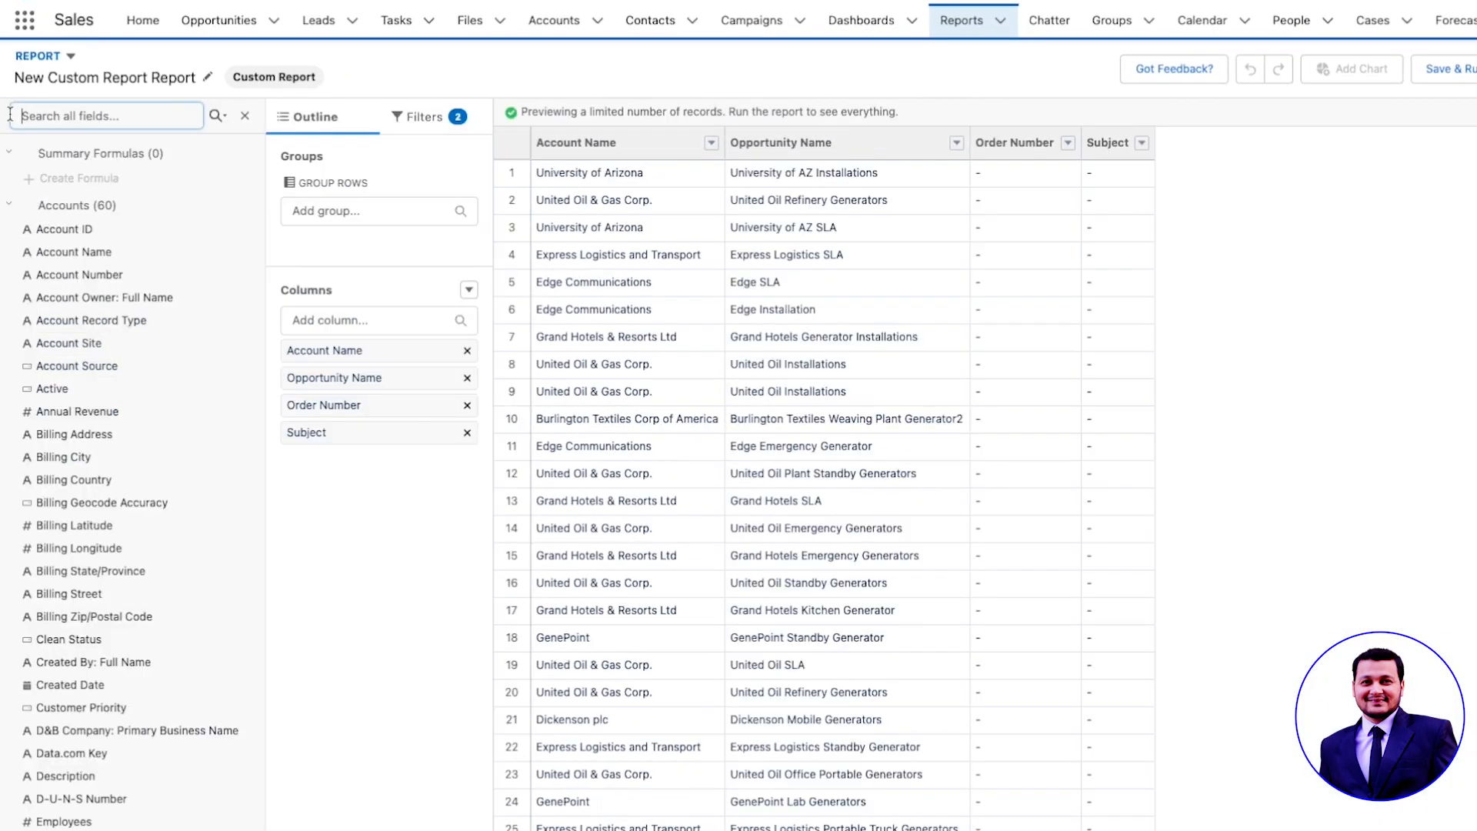
left_click(9, 205)
left_click(10, 230)
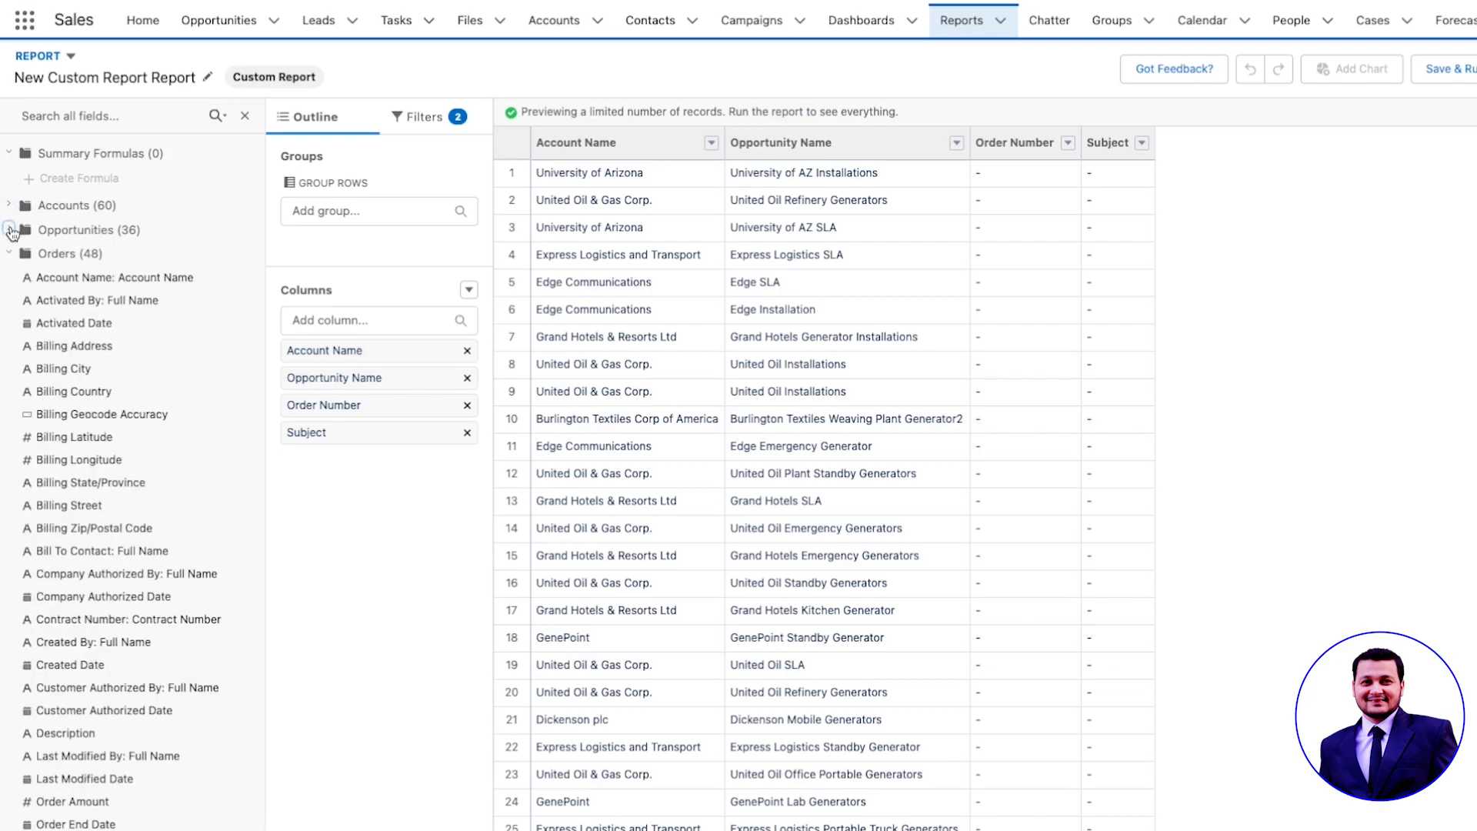
left_click(10, 253)
left_click(8, 277)
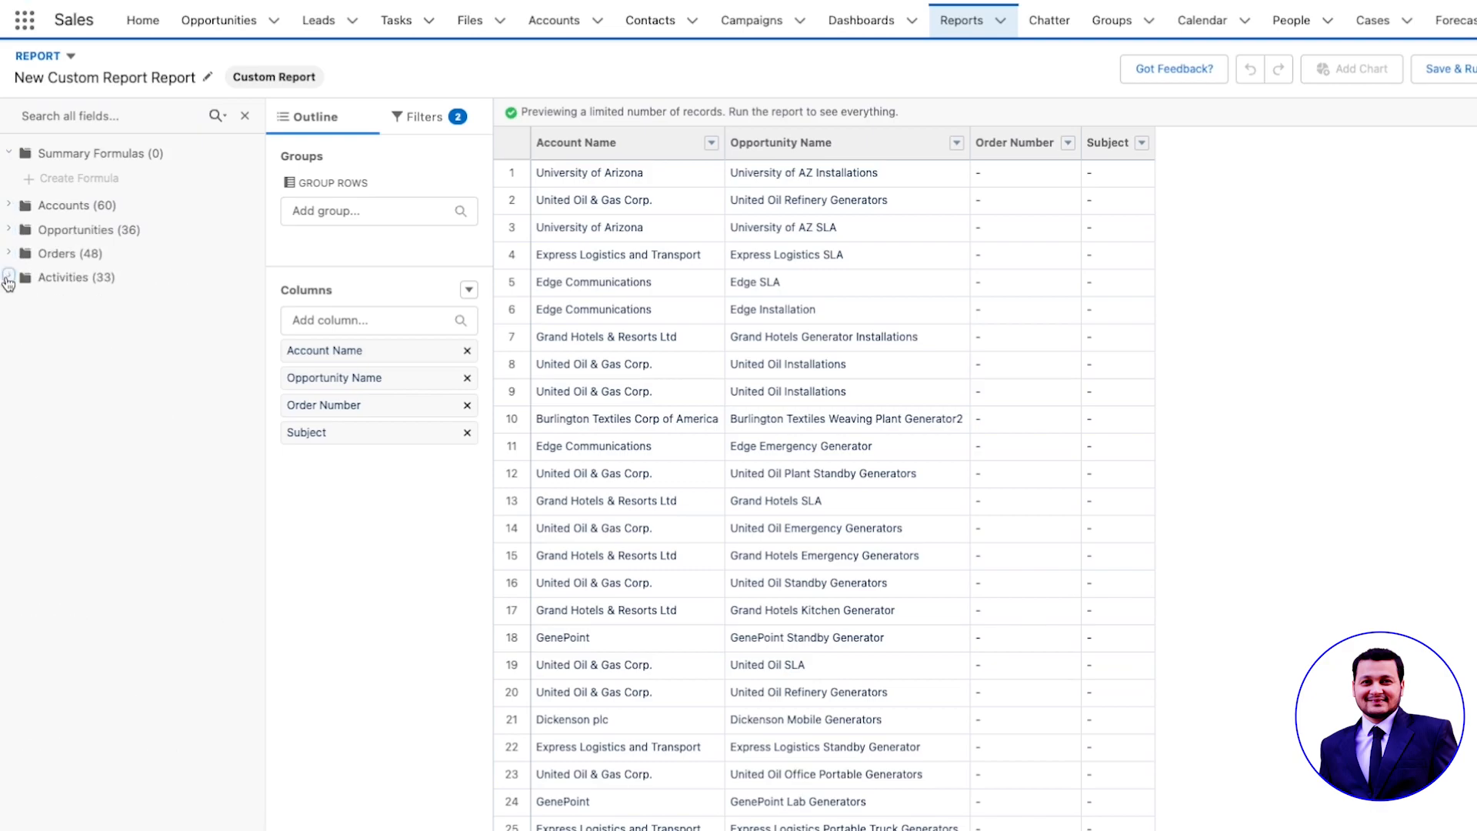
left_click(9, 280)
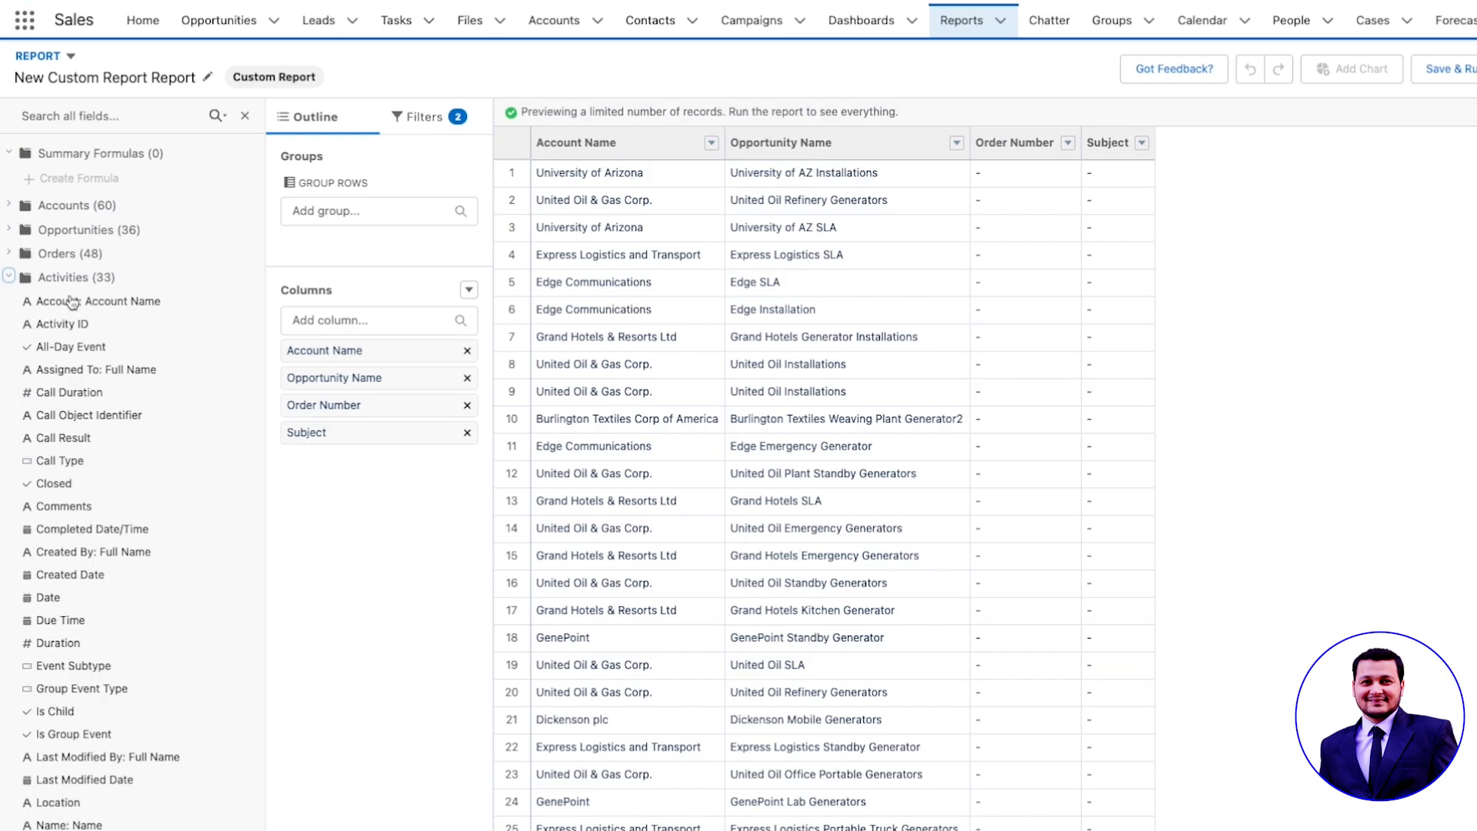
left_click_drag(69, 307, 315, 458)
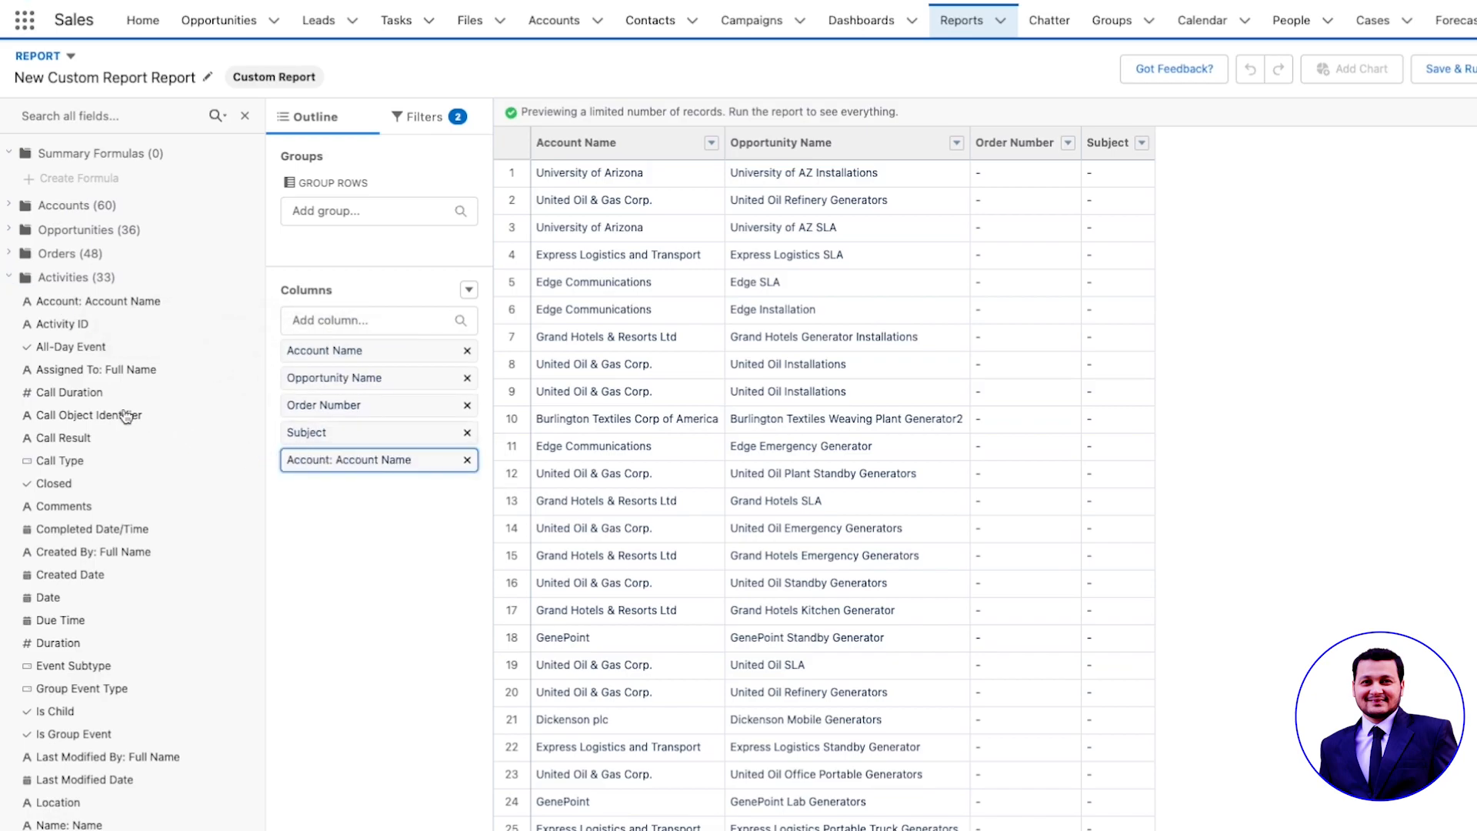
Step: Expand the Accounts, Opportunities and Orders field sections, and add Call Type and Call Result from Activities as columns
left_click(10, 206)
left_click(10, 230)
left_click(9, 254)
double_click(60, 461)
double_click(63, 455)
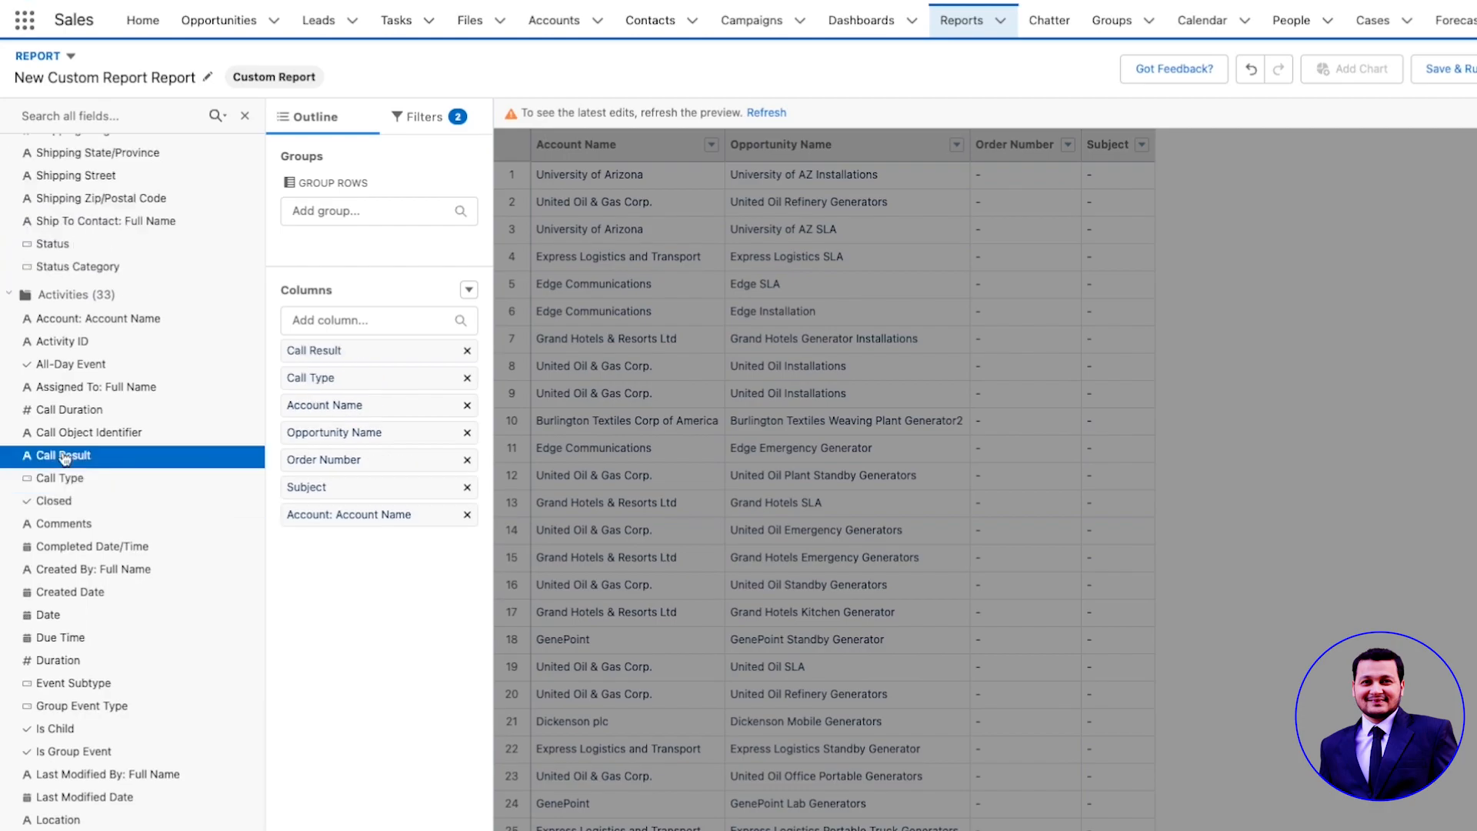
Step: Add the Status and Order Name fields from Orders as report columns
double_click(47, 245)
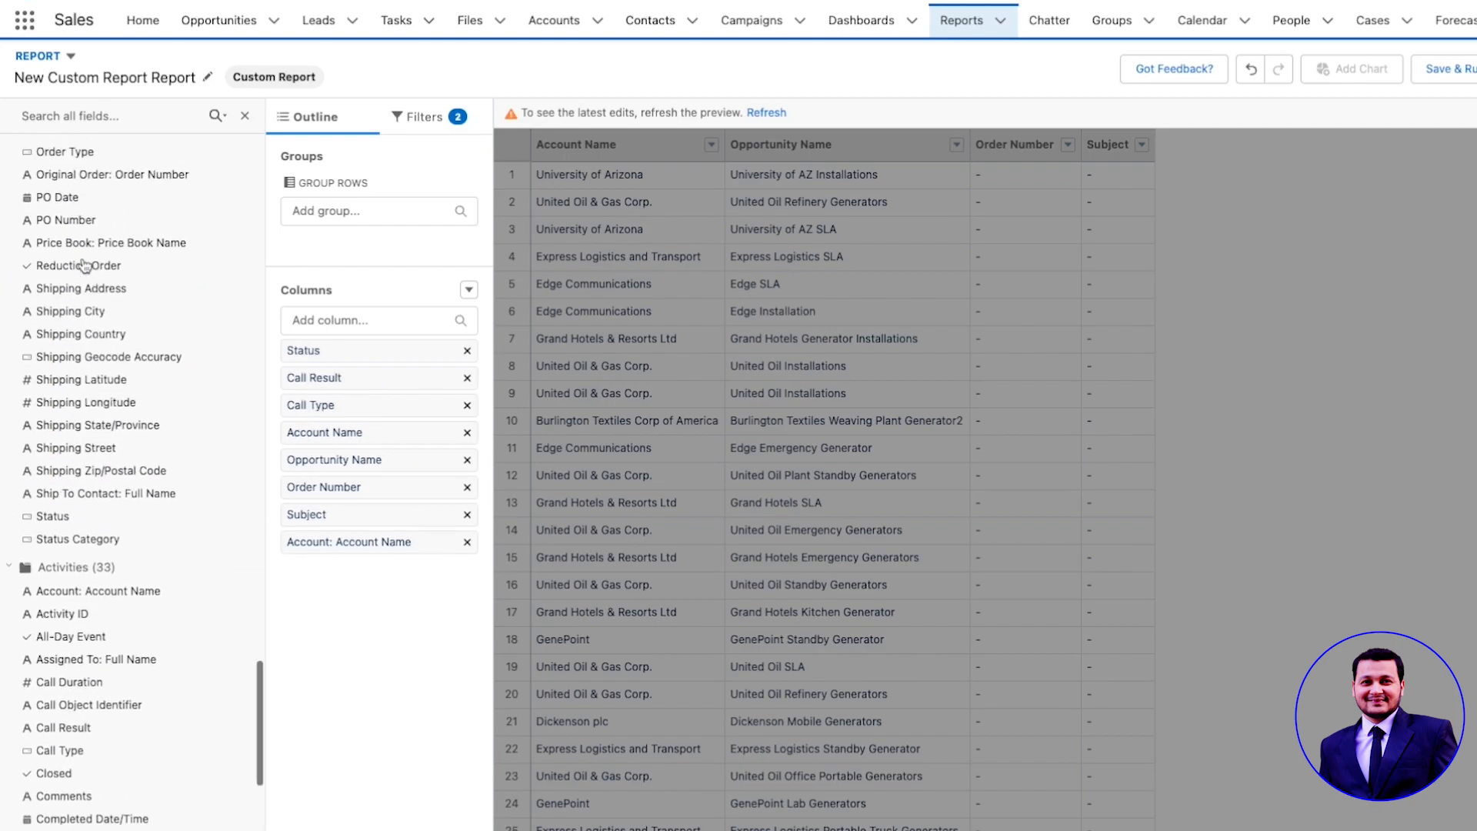
scroll(83, 267, "up", 1)
scroll(53, 304, "up", 9)
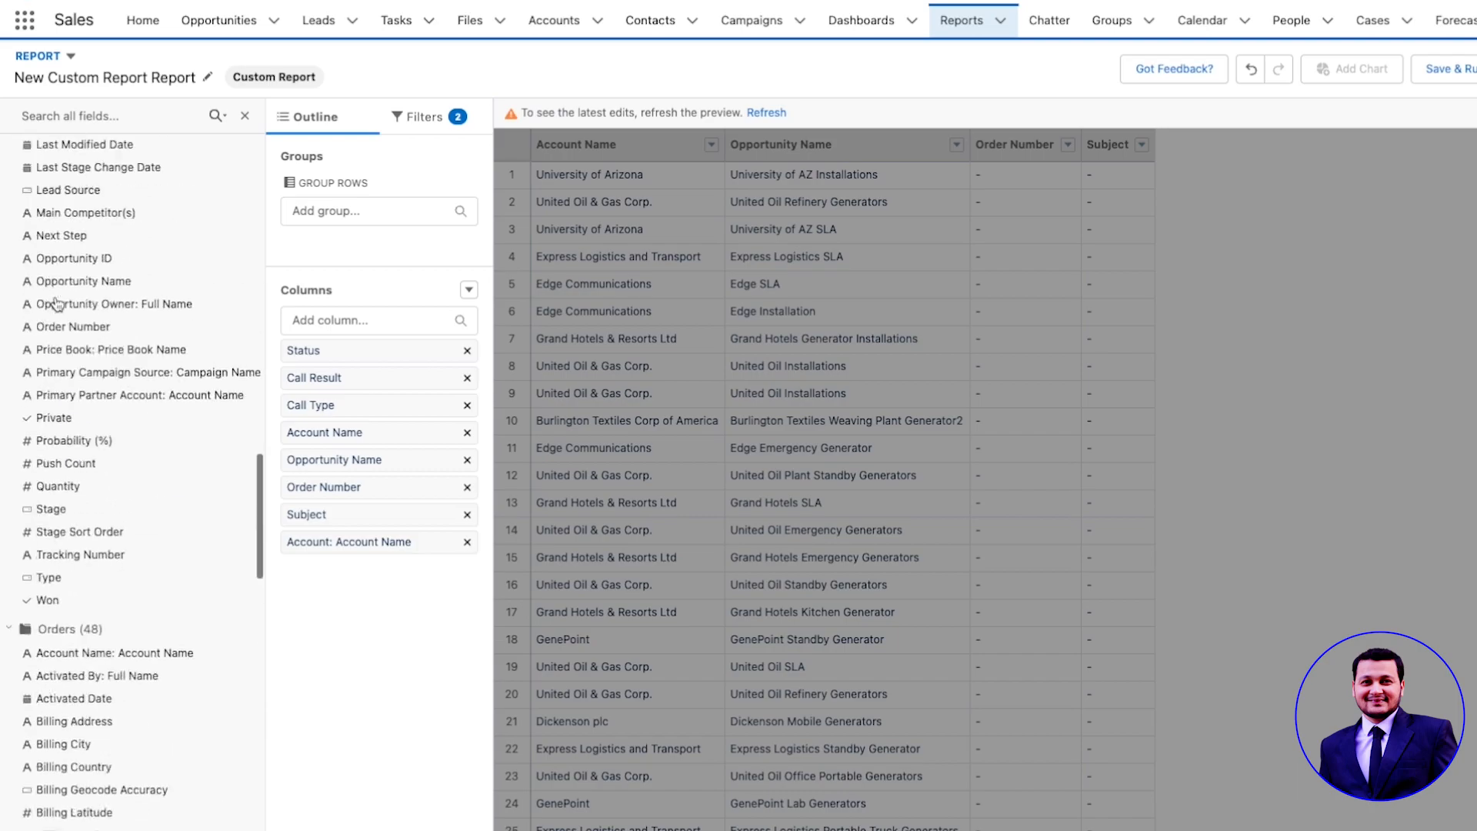
scroll(56, 308, "down", 7)
double_click(68, 686)
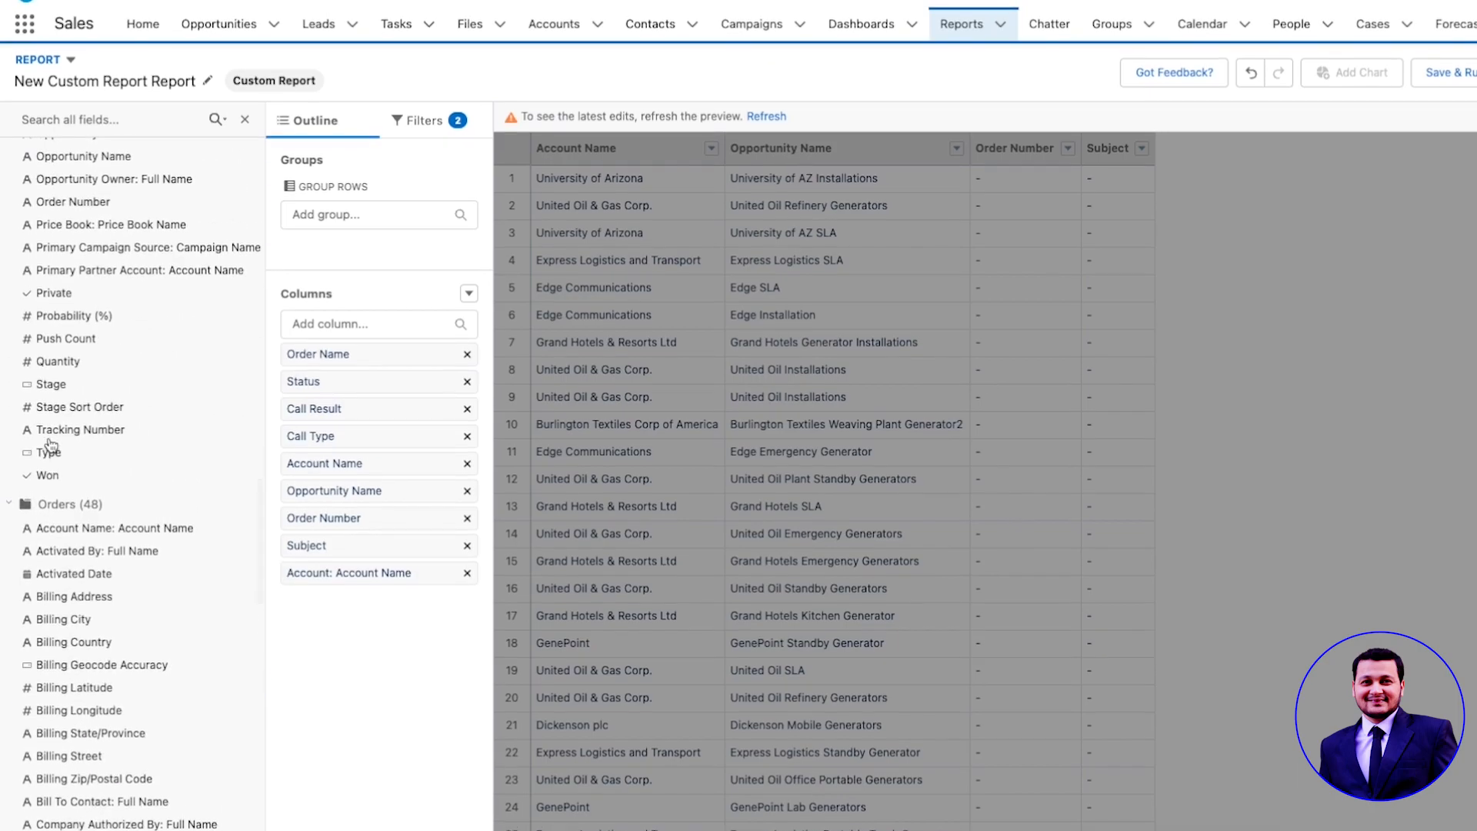
Step: Add the Quantity and Stage fields from Opportunities as report columns
double_click(67, 359)
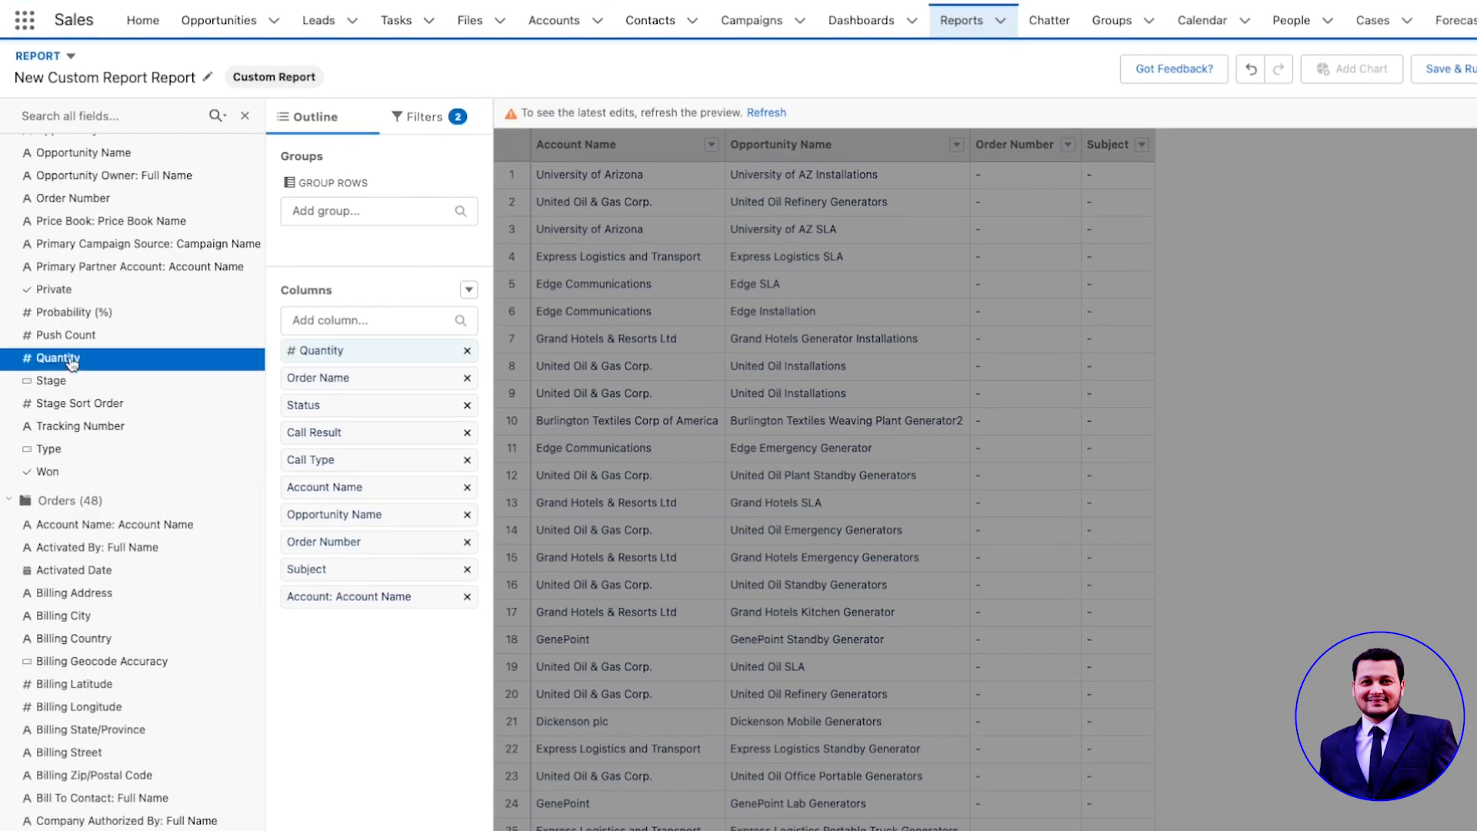
double_click(51, 382)
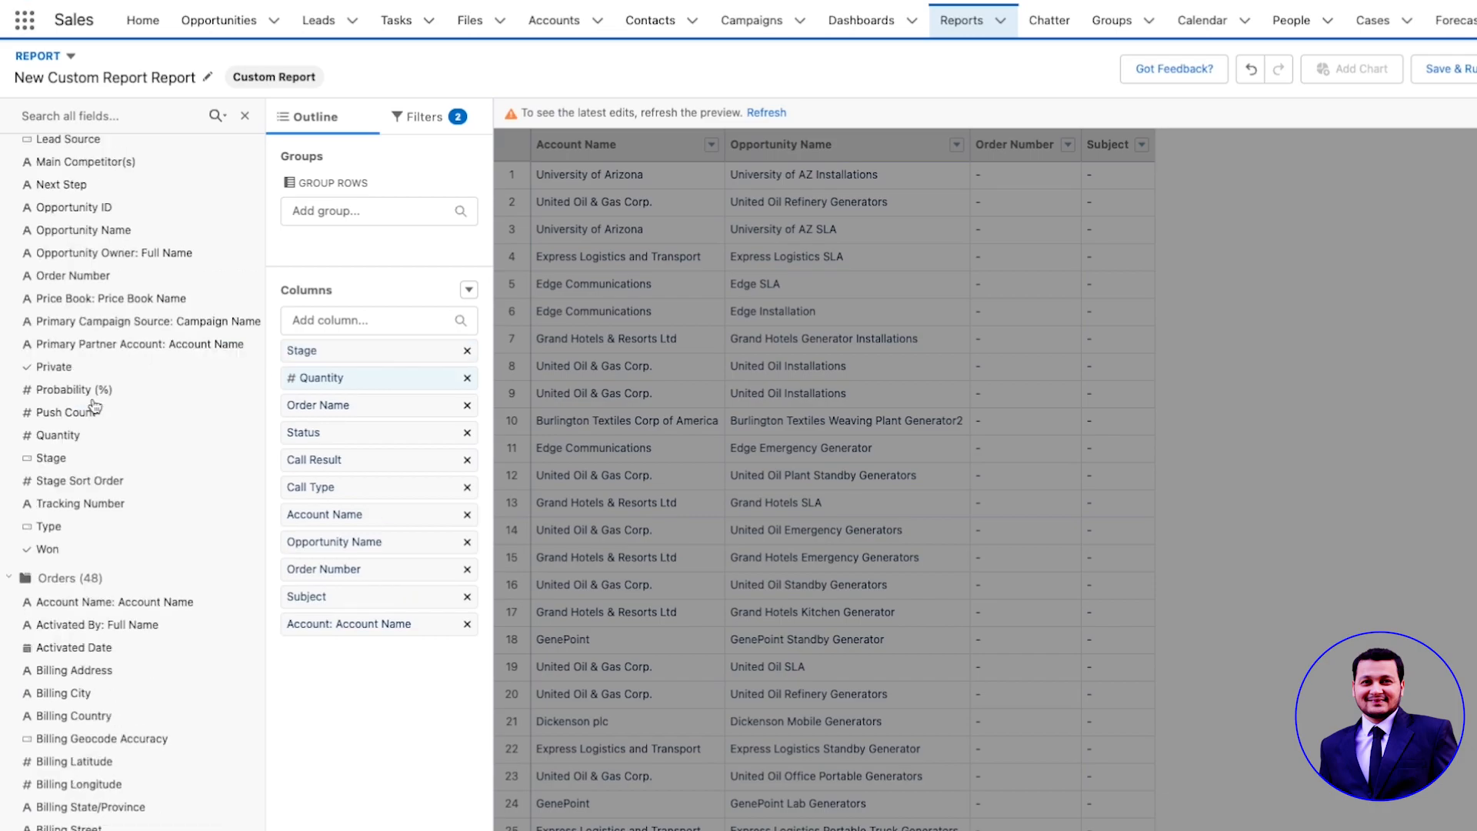
scroll(94, 406, "up", 13)
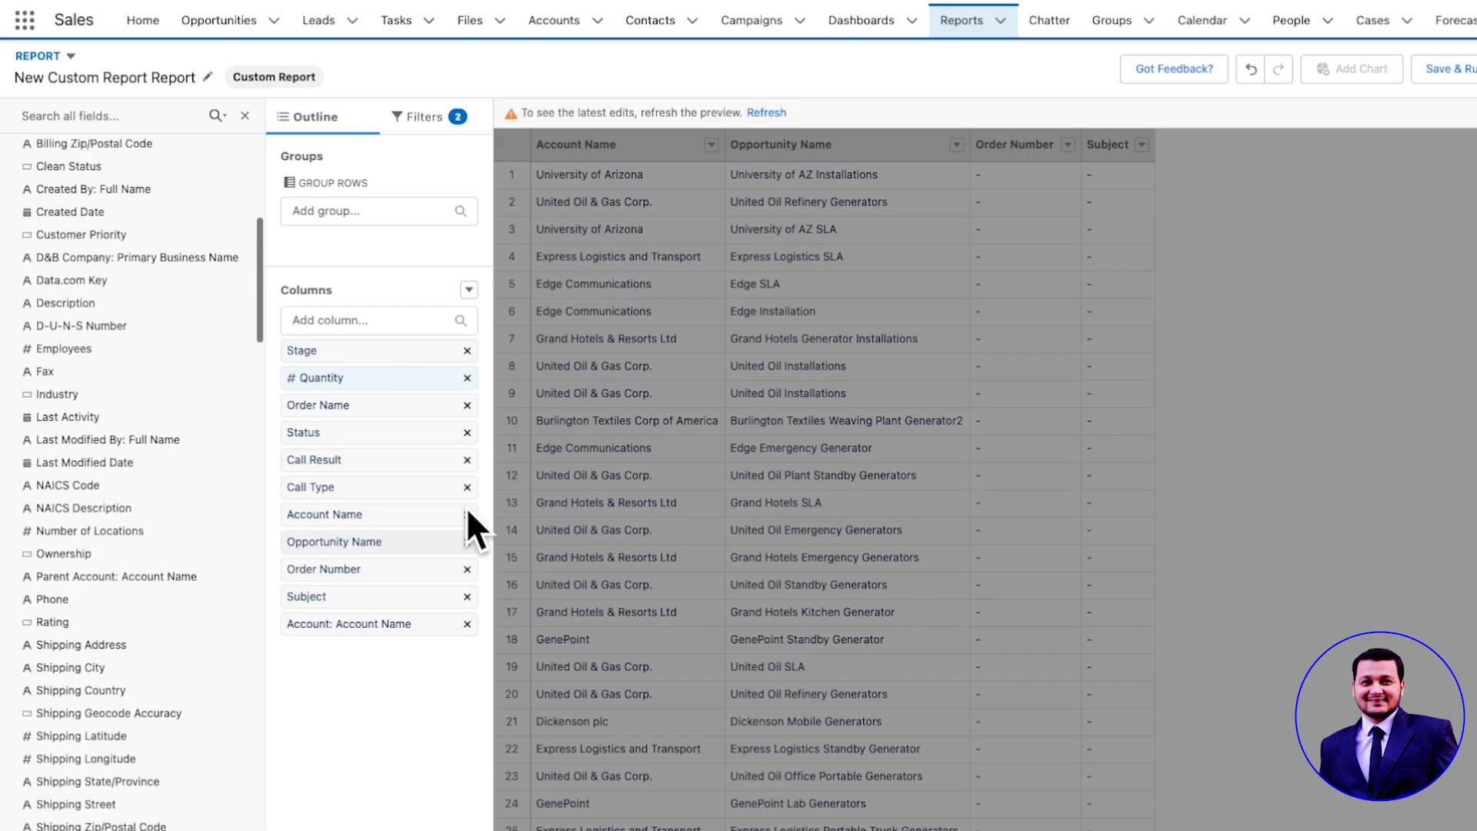
Step: Save and run the report under the name Custom Reporttype Report1, keeping it in the Private Reports folder
left_click(1450, 68)
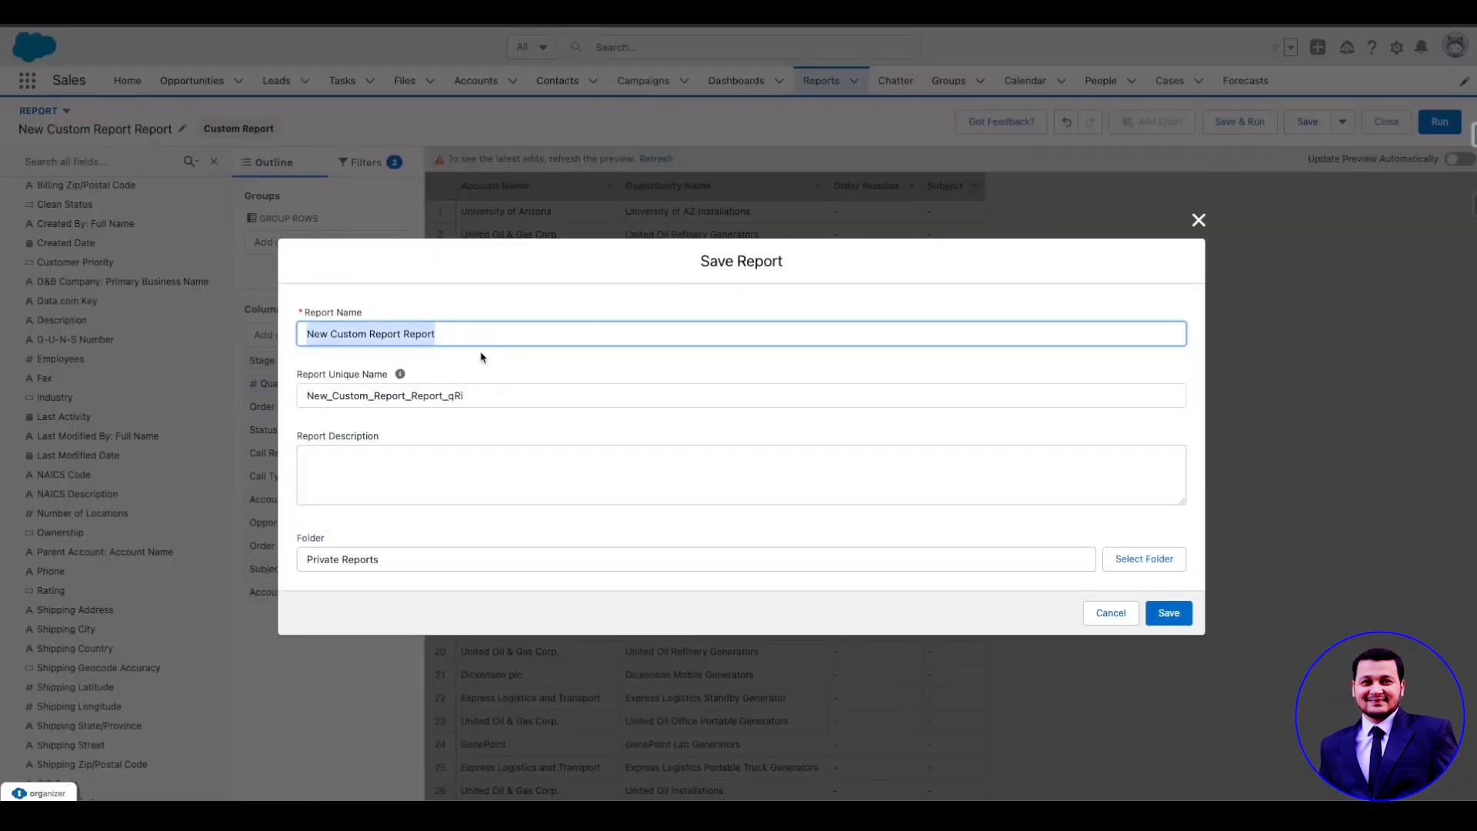
left_click(451, 333)
type("1")
left_click_drag(331, 337, 302, 337)
key("BackSpace")
left_click(377, 333)
type("tyoe")
key("BackSpace")
key("BackSpace")
type("pe")
left_click(1164, 613)
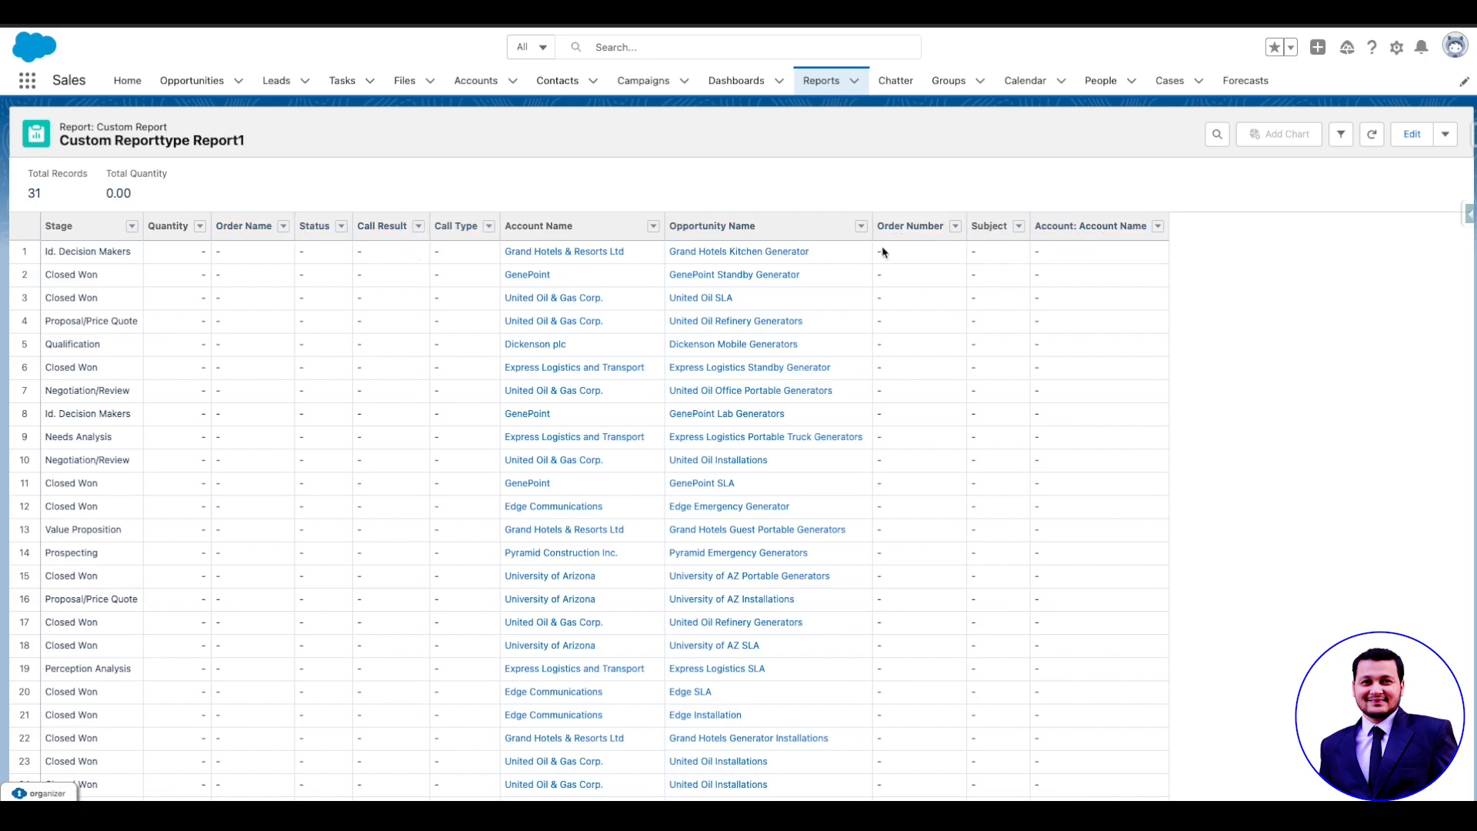
Step: Look through all rows and columns of the finished report
scroll(671, 422, "down", 2)
scroll(671, 422, "up", 3)
scroll(604, 512, "down", 3)
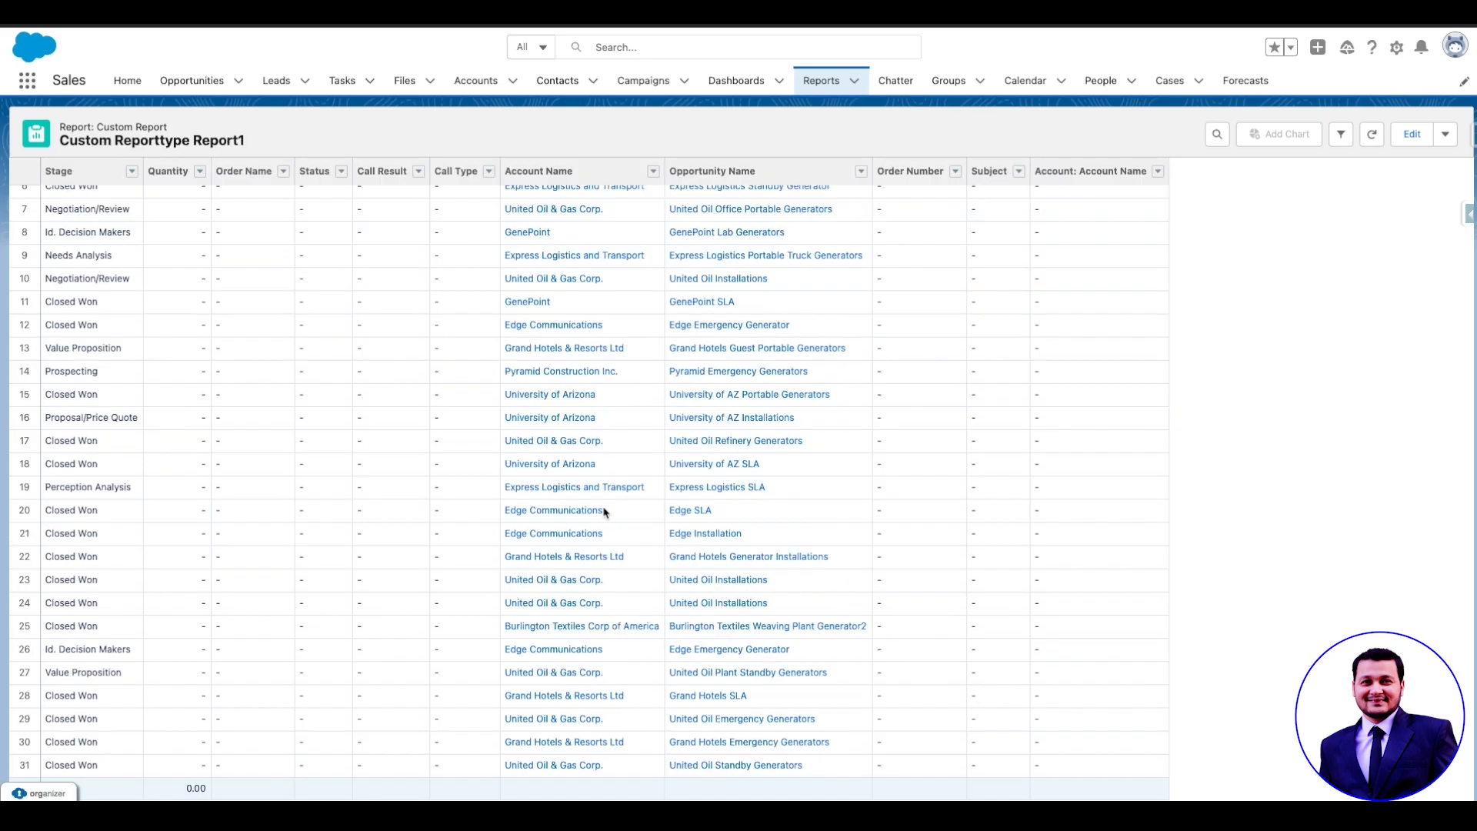
scroll(605, 513, "up", 4)
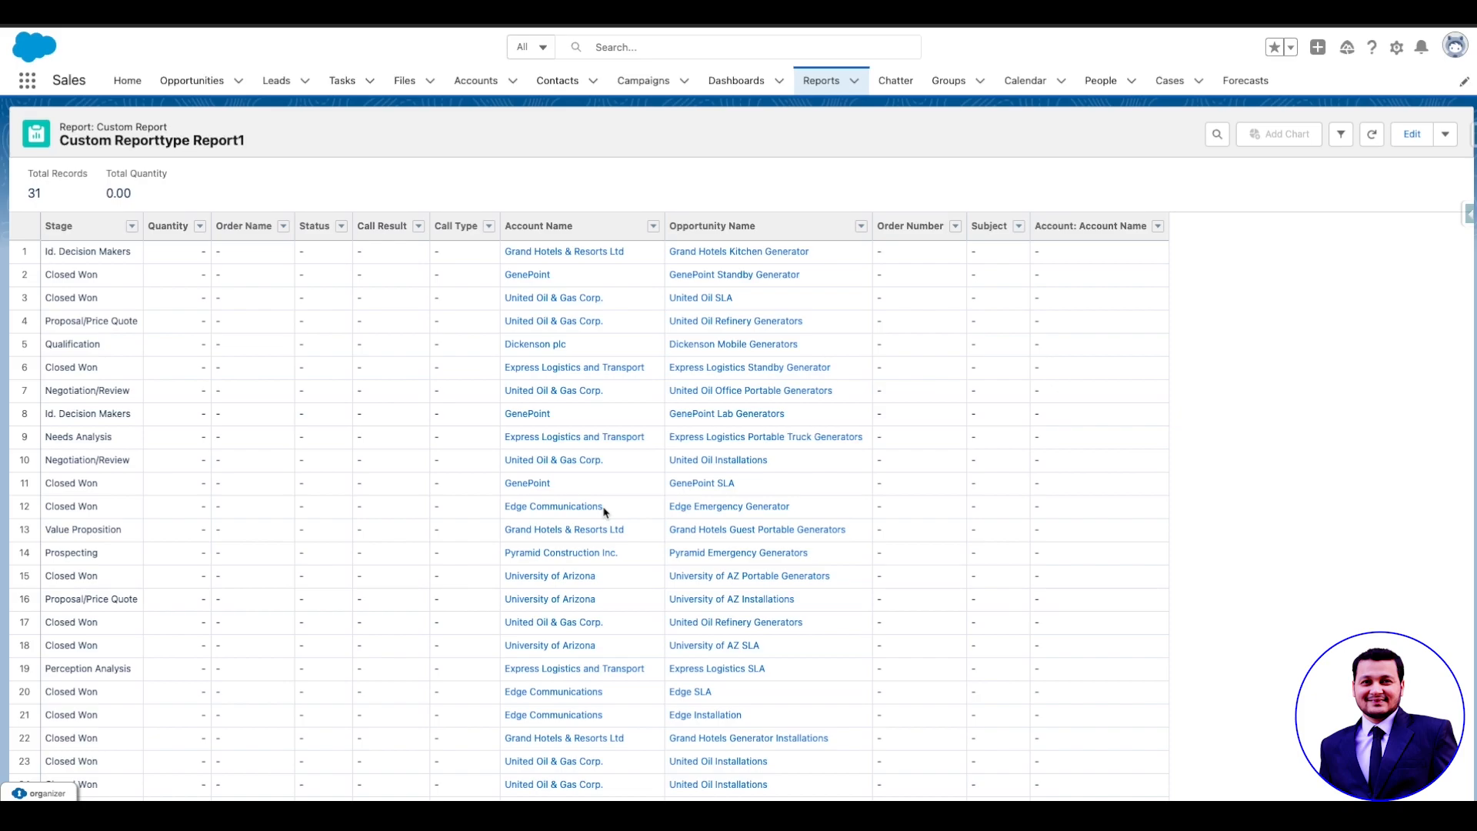